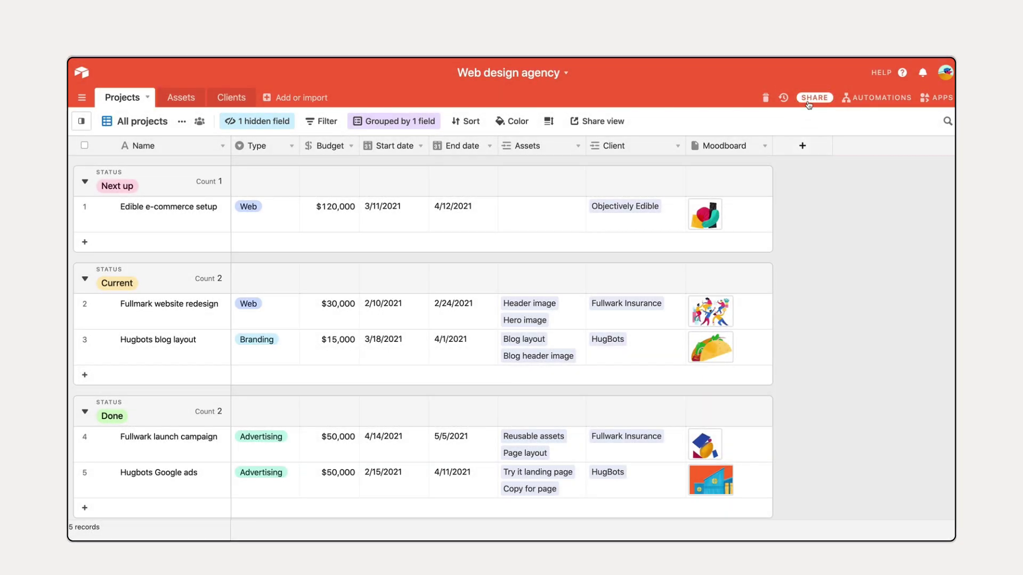
- Check the base-only sharing permission levels and the add-table options, then dismiss them
left_click(808, 101)
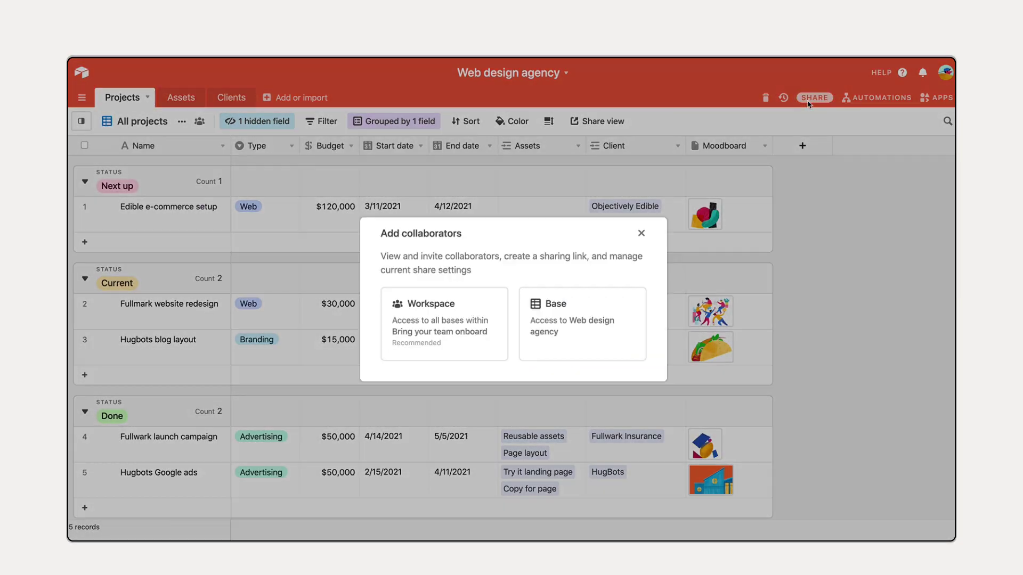
left_click(587, 319)
left_click(673, 202)
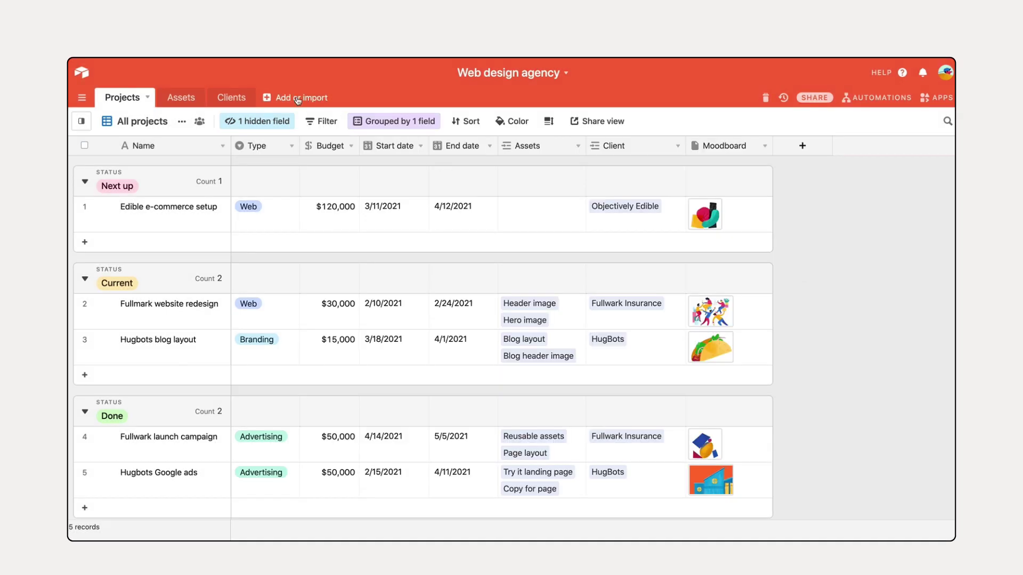
left_click(287, 97)
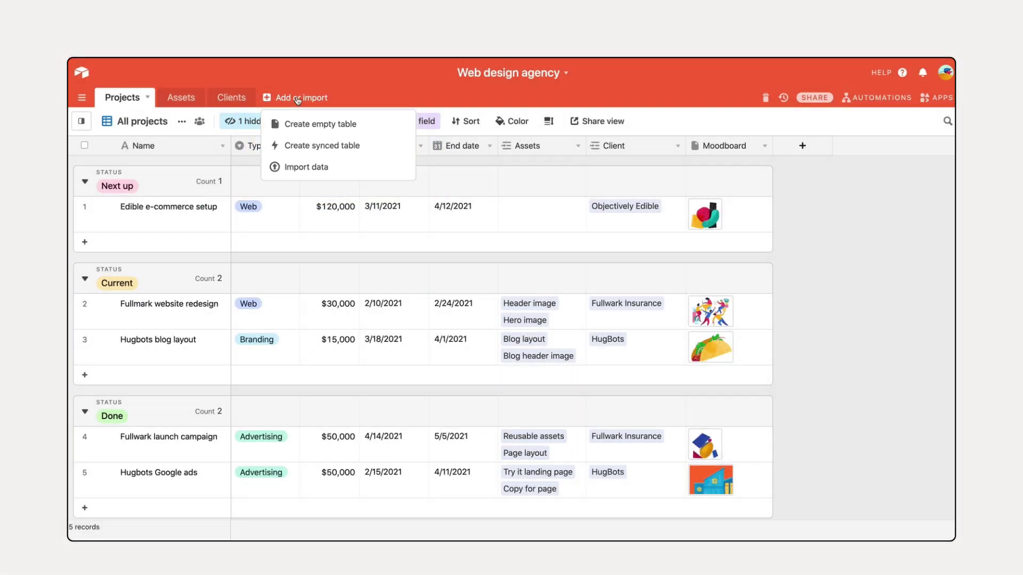
left_click(814, 267)
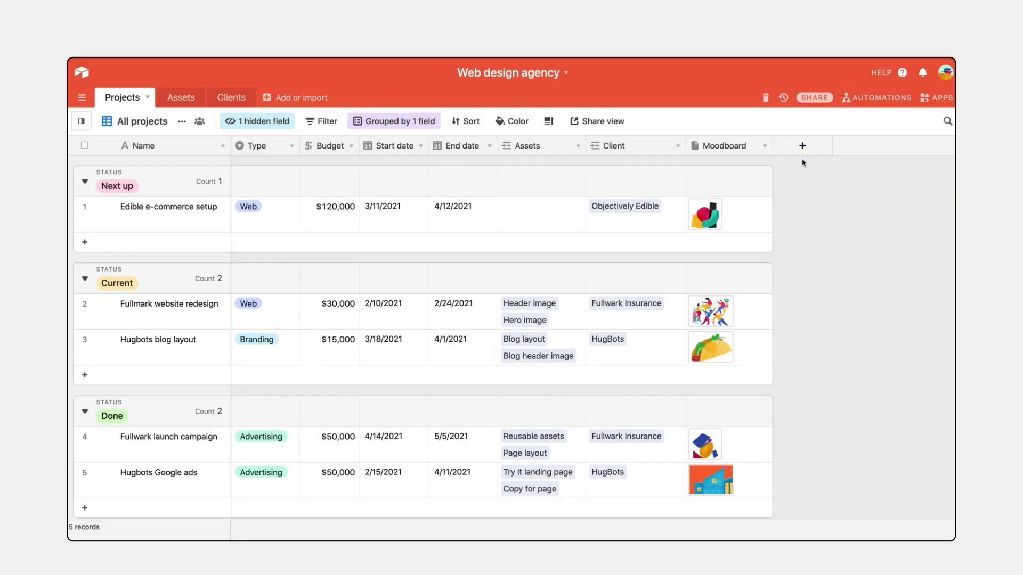
- Add a Date field named Go live date to the Projects table
left_click(803, 146)
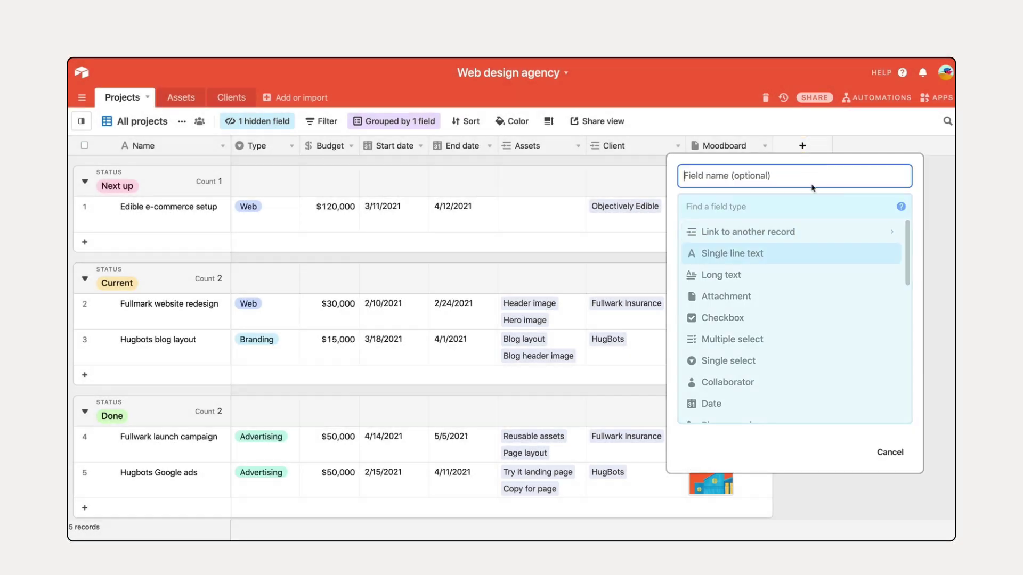
type("Go live date")
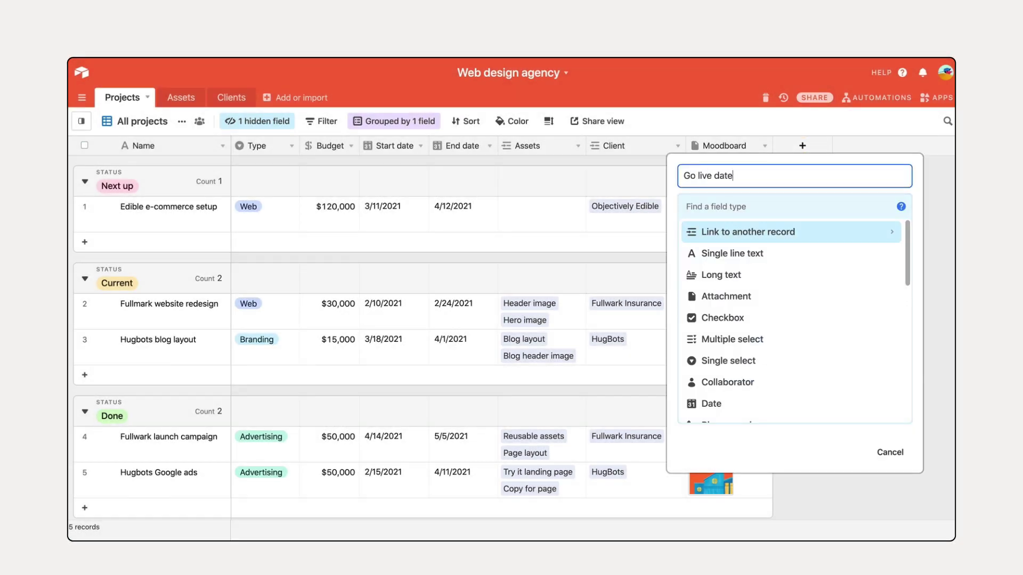
left_click(753, 410)
left_click(875, 326)
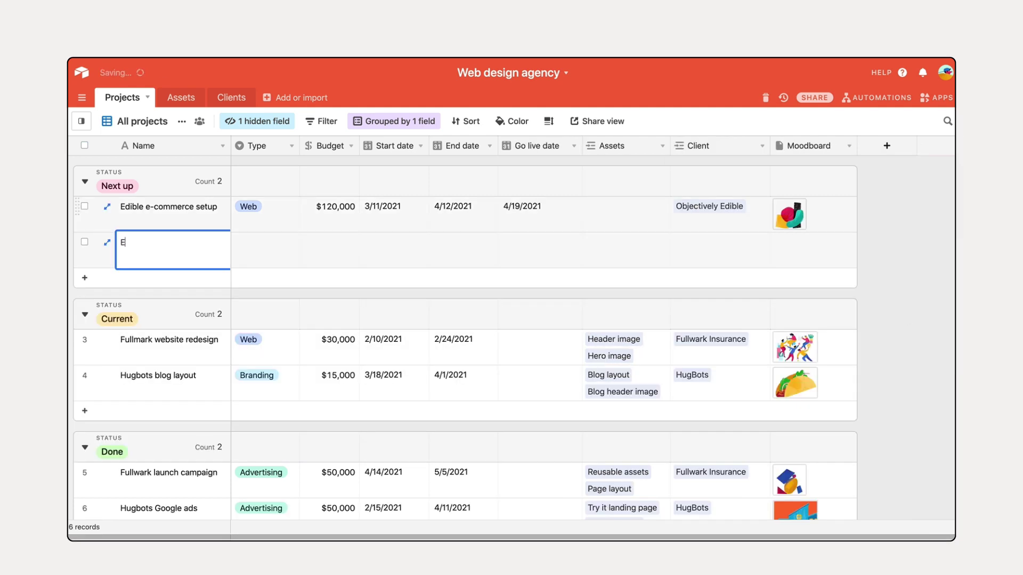
- Add an Edible blog review record with type Web and budget 10000
type("Edible blog review")
left_click(264, 243)
left_click(250, 299)
key("Tab")
type("10000")
key("Tab")
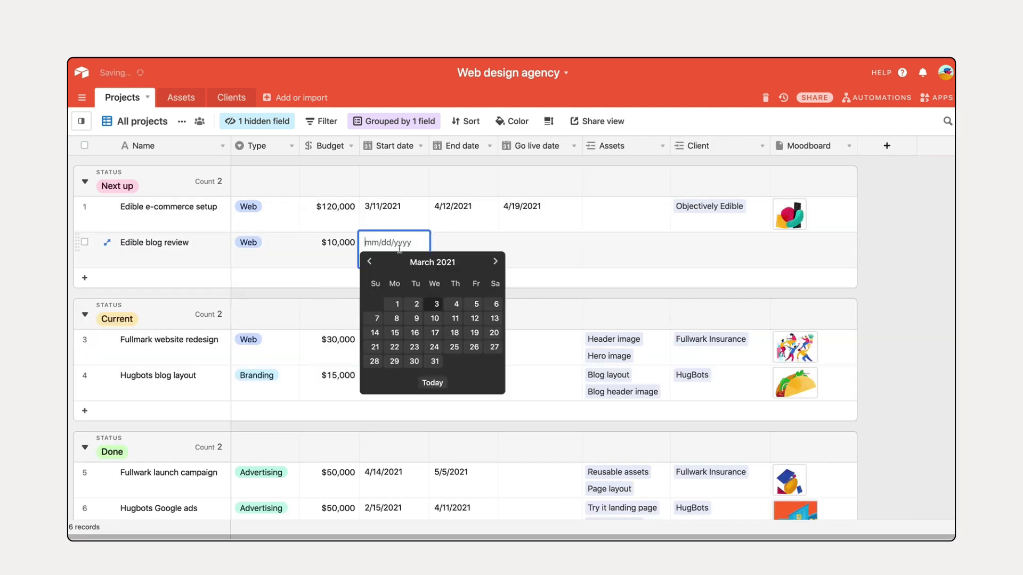
- Give Edible blog review a 5/27/2021 start date and 8/11/2021 go live date
type("5/27/2021")
key("Tab")
left_click(525, 346)
key("Tab")
type("8/11/2021")
key("Tab")
key("Tab")
type("Objectively Edible")
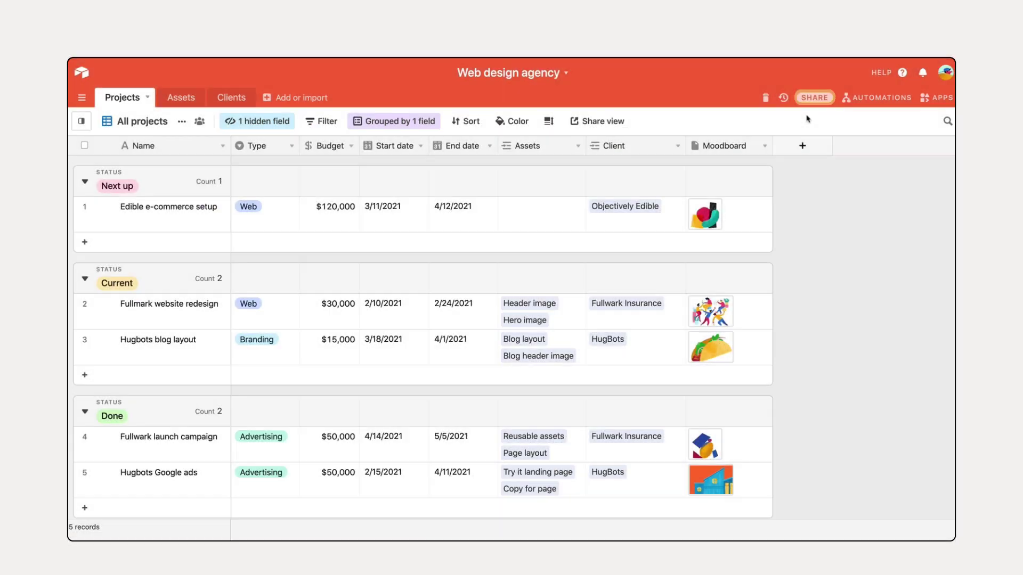
- Review the invitee permission levels for sharing only the Web design agency base
left_click(809, 101)
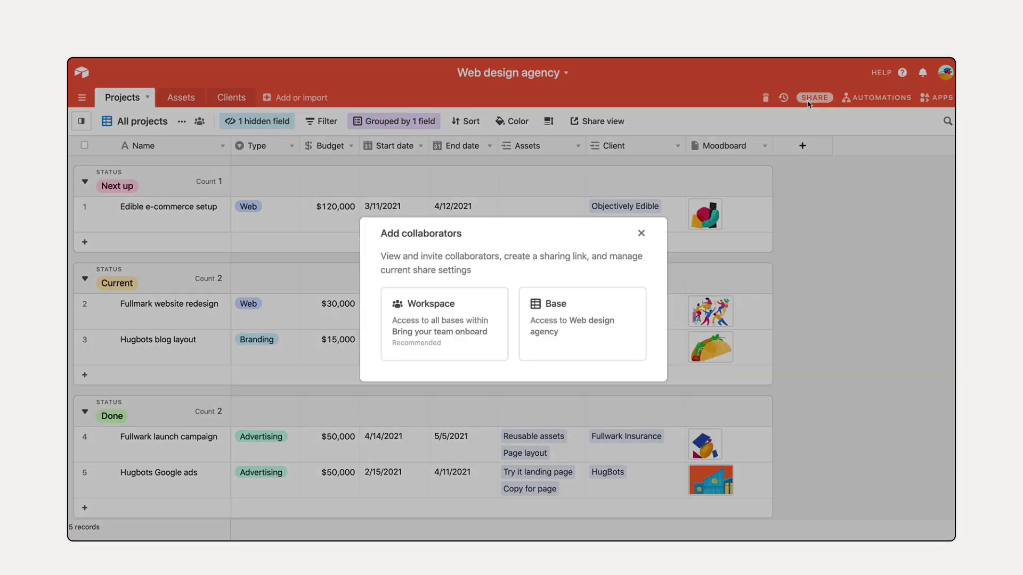
left_click(587, 320)
left_click(674, 202)
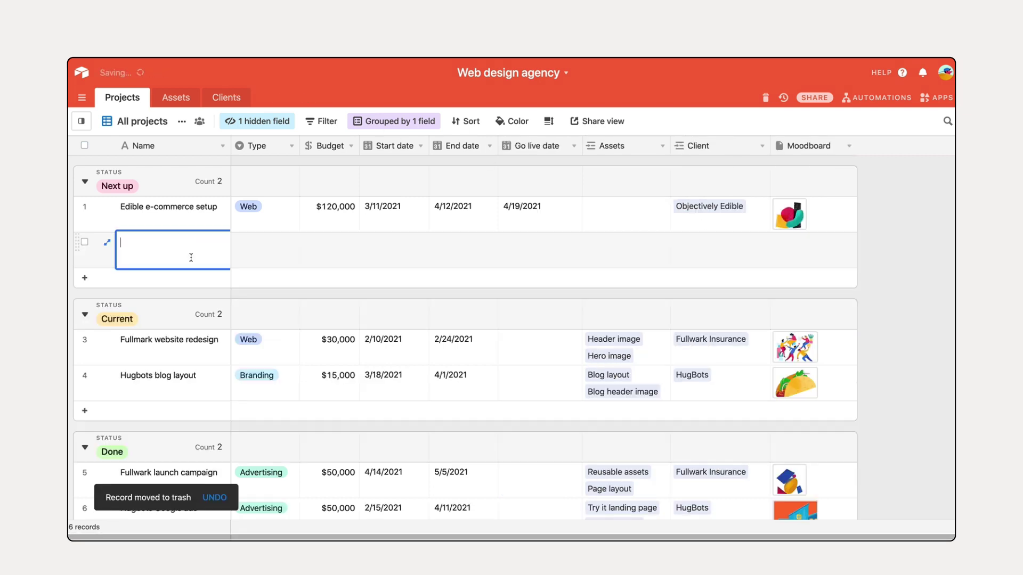
- Re-enter the Edible blog review record with a 10000 budget
type("Edible blog review")
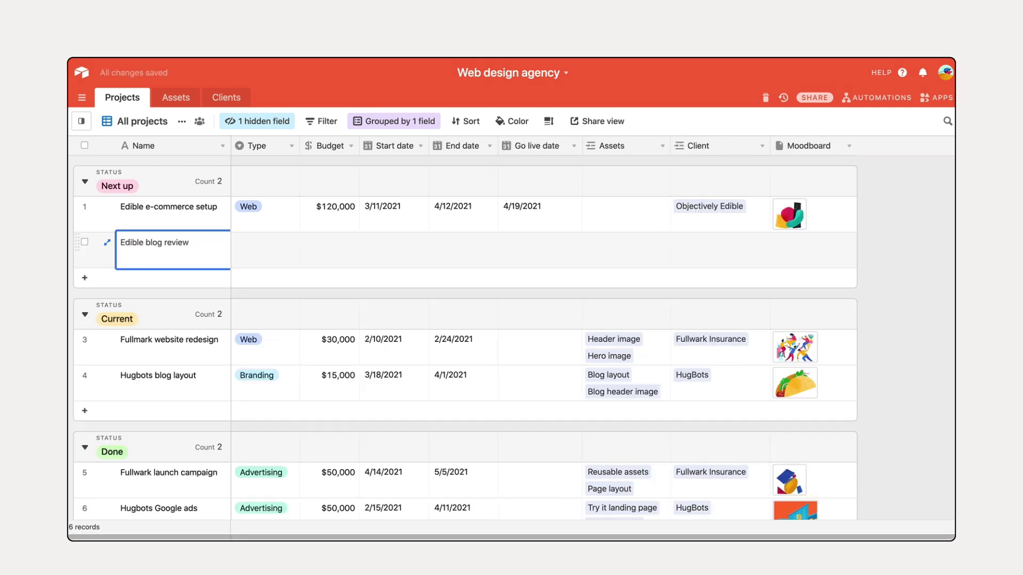
key("Tab")
key("Tab")
type("10000")
key("Return")
- Set dates 5/27, 6/24 and 8/24/2021, client Objectively Edible; move Edible e-commerce setup to Current
double_click(408, 242)
left_click(453, 361)
double_click(462, 243)
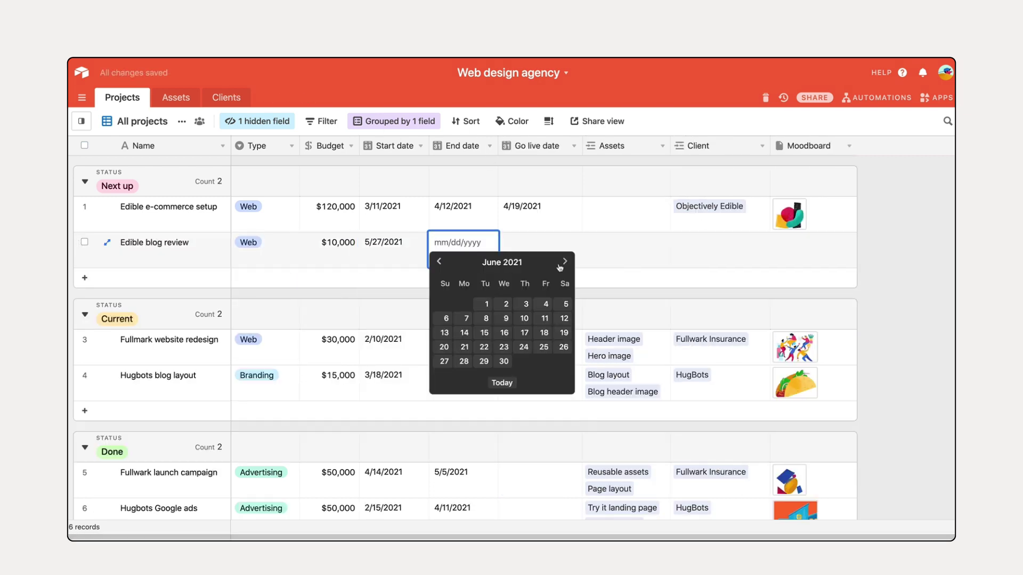
left_click(517, 347)
double_click(533, 242)
left_click(552, 347)
left_click(679, 244)
left_click(679, 244)
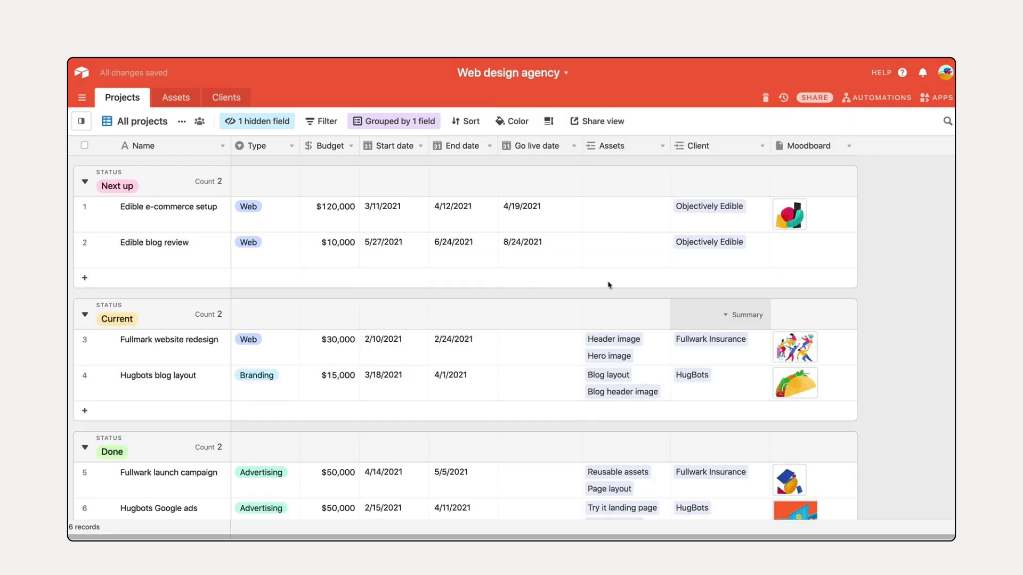
left_click_drag(84, 206, 108, 320)
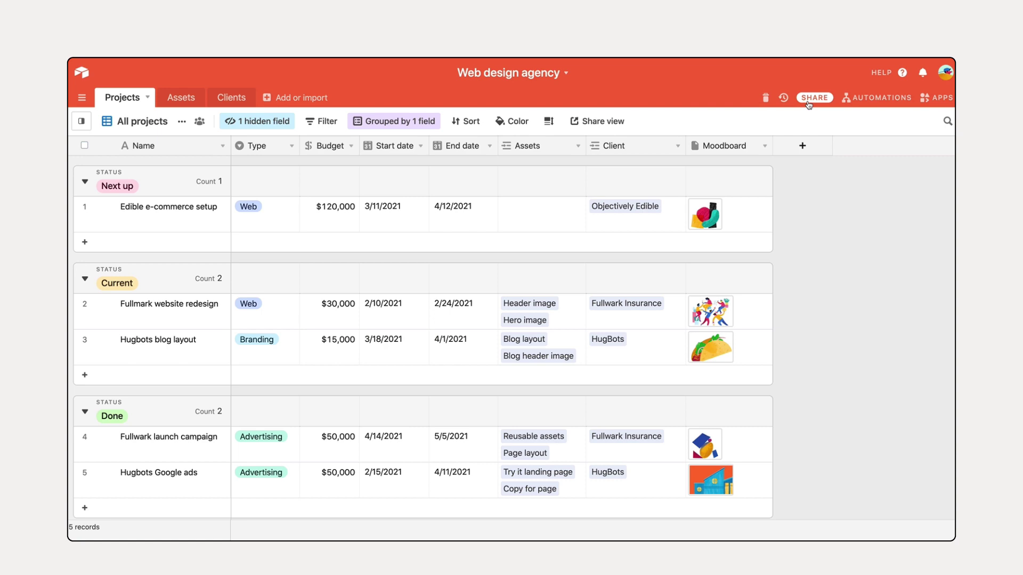
- Look again at the base-only sharing option and its invitee permission levels
left_click(814, 99)
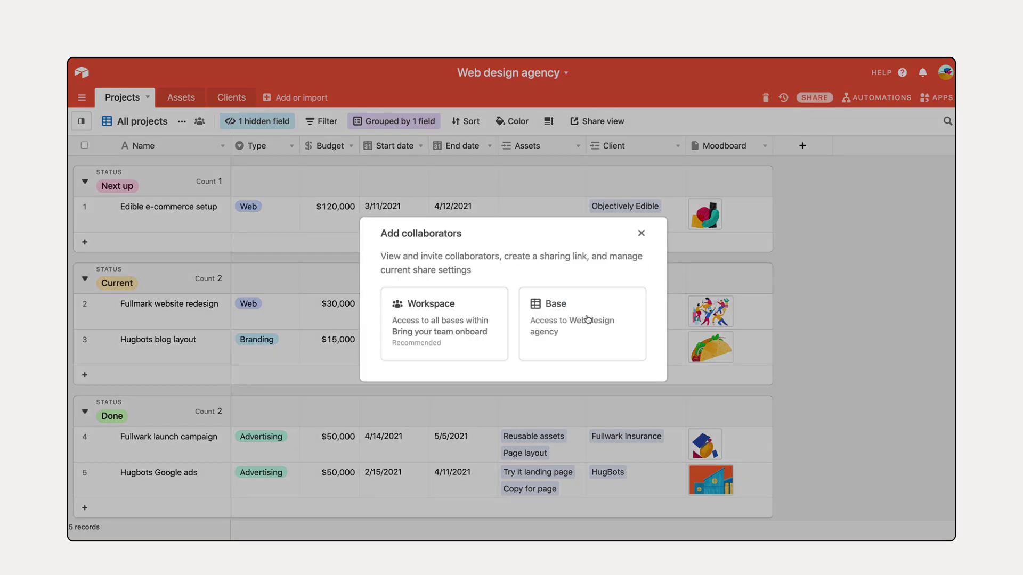
left_click(587, 320)
left_click(674, 201)
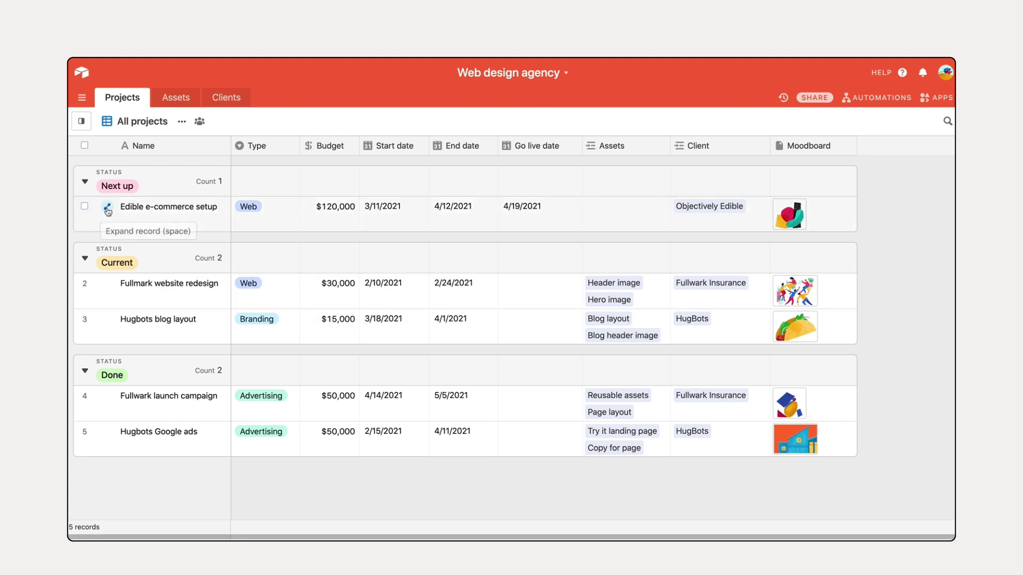
- Expand Edible e-commerce setup and comment 'This should be in status Current'
left_click(107, 209)
left_click_drag(580, 246, 583, 445)
left_click(635, 520)
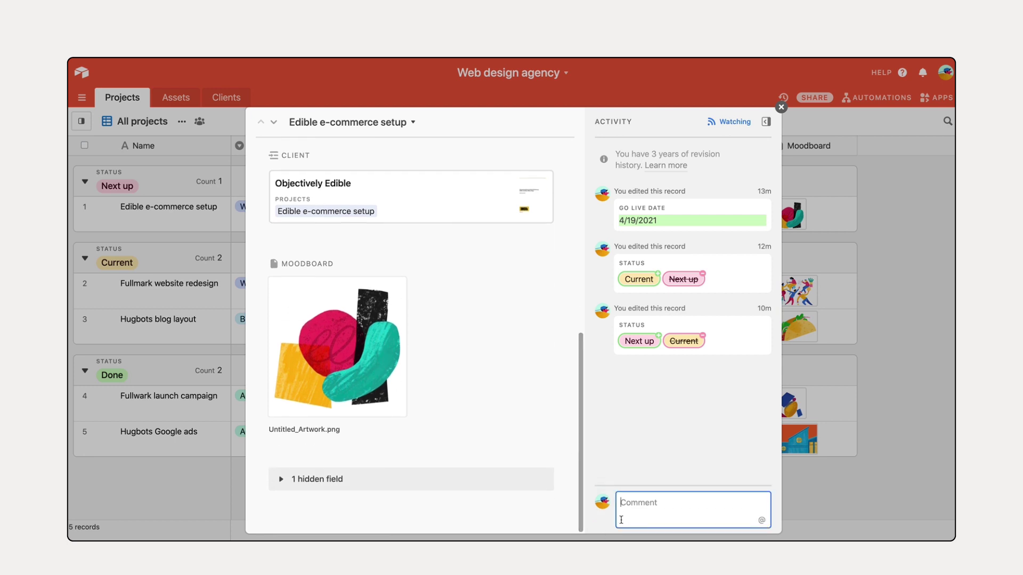
type("This should be in status Cur")
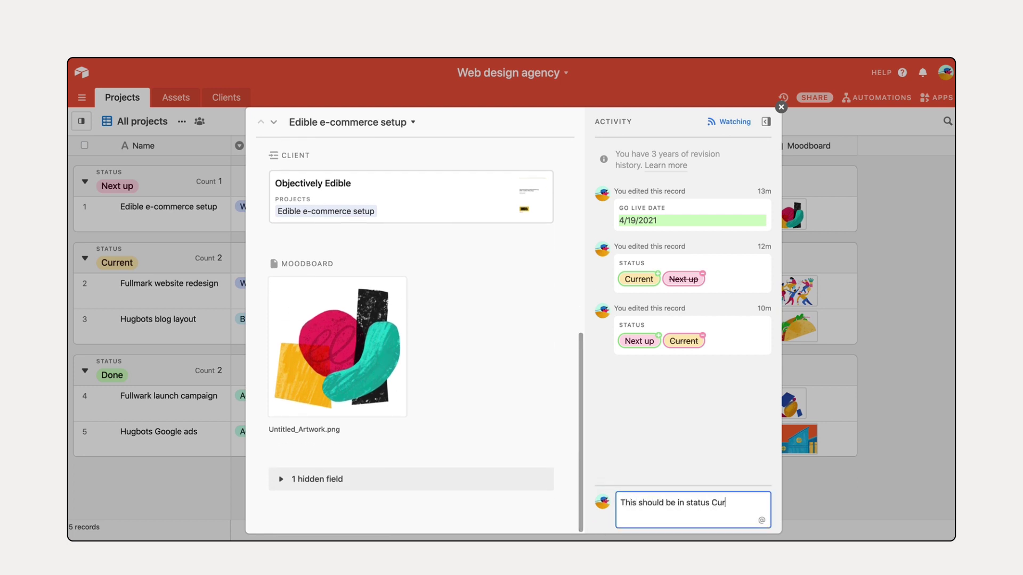
type("rent")
key("Return")
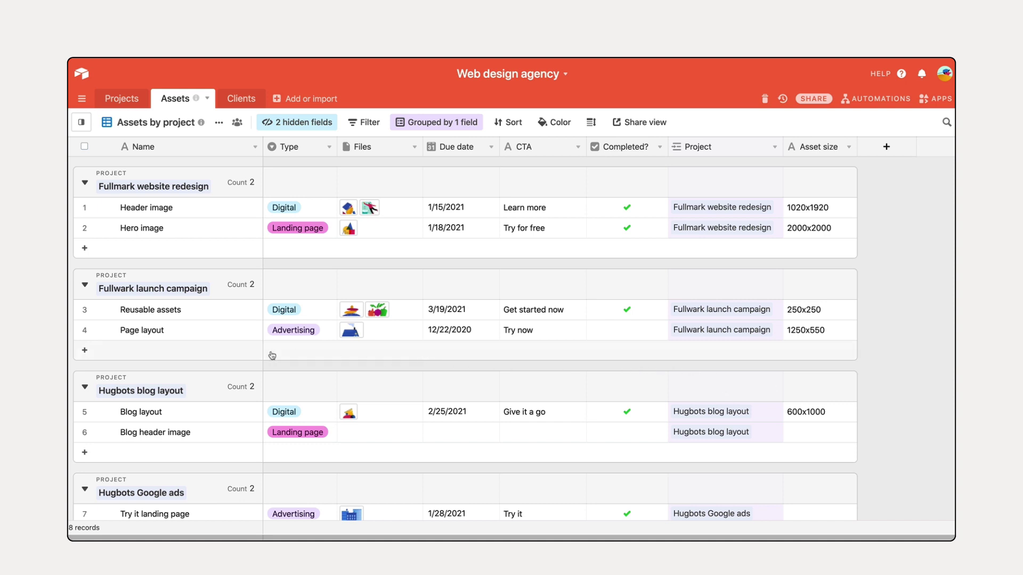
- Browse the Asset delivery calendar and Kanban by asset type views, then return to the Assets table
left_click(81, 122)
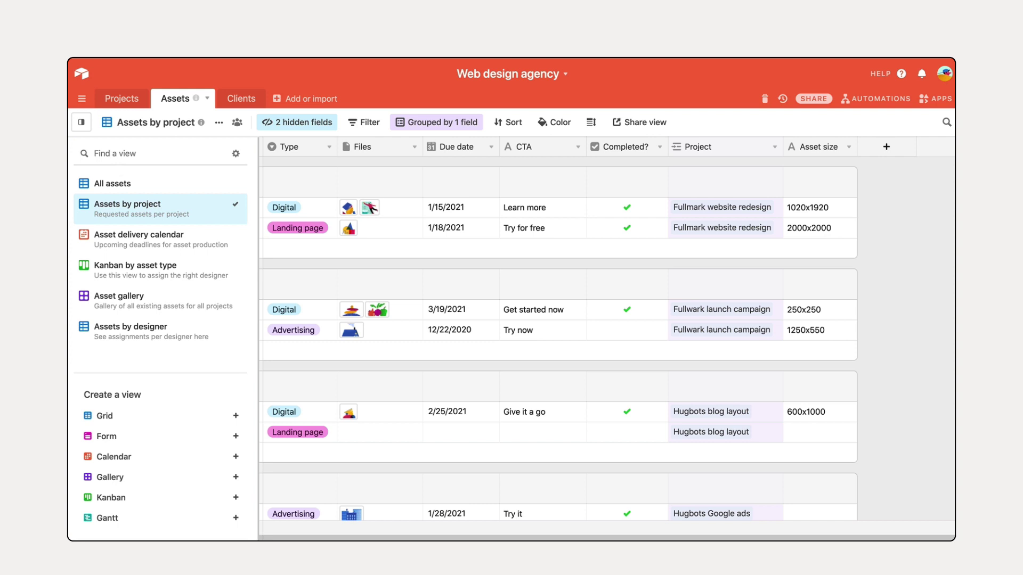
left_click(140, 235)
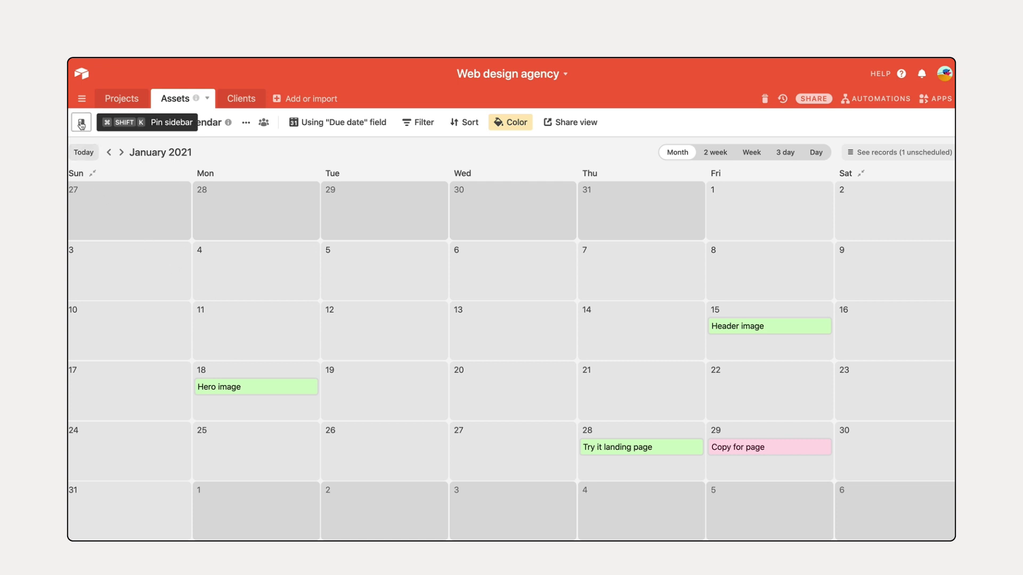
mouse_move(83, 125)
left_click(160, 266)
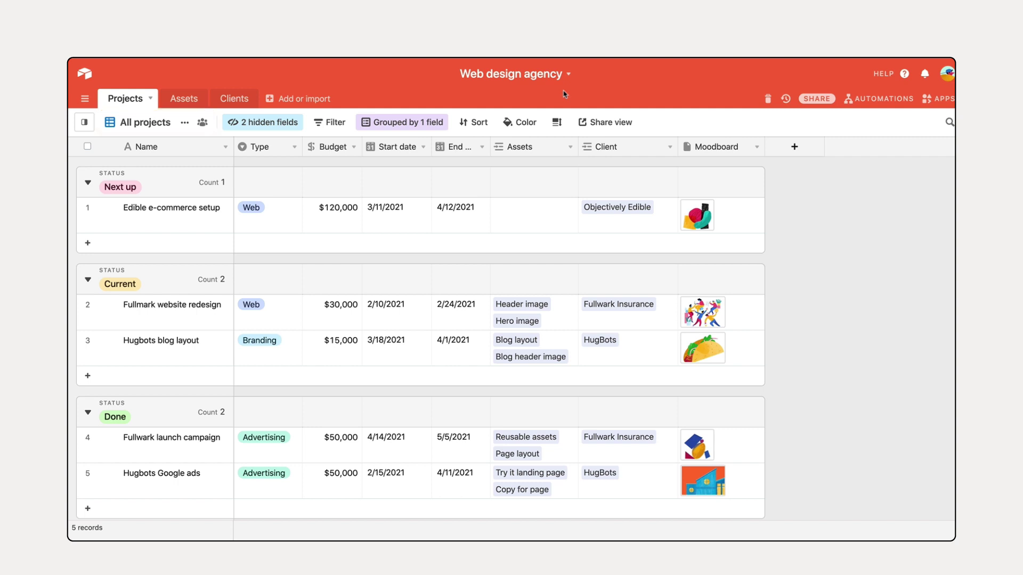
left_click(184, 98)
- Create a calendar view of the assets based on the Due date field
left_click(84, 122)
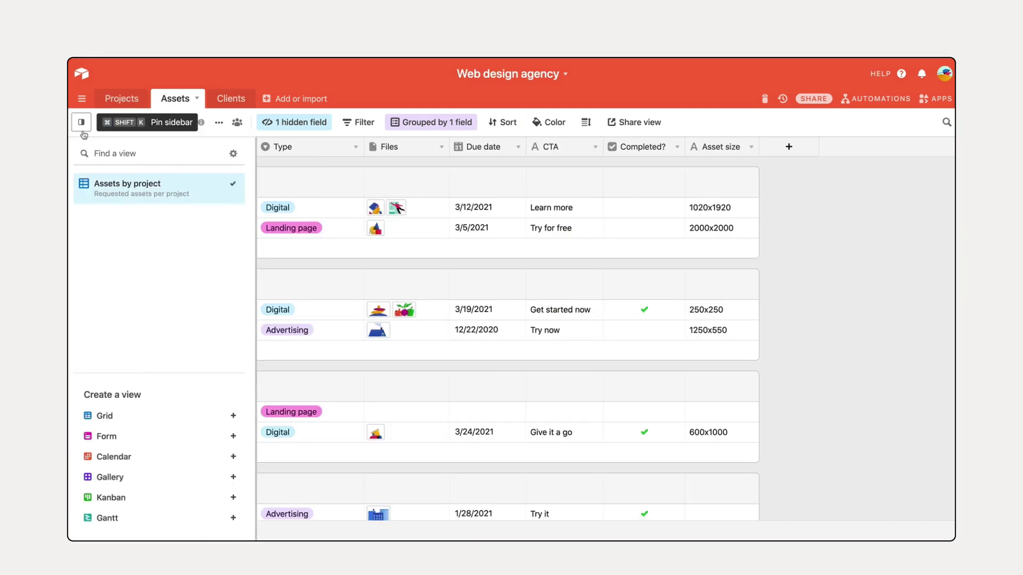
left_click(178, 456)
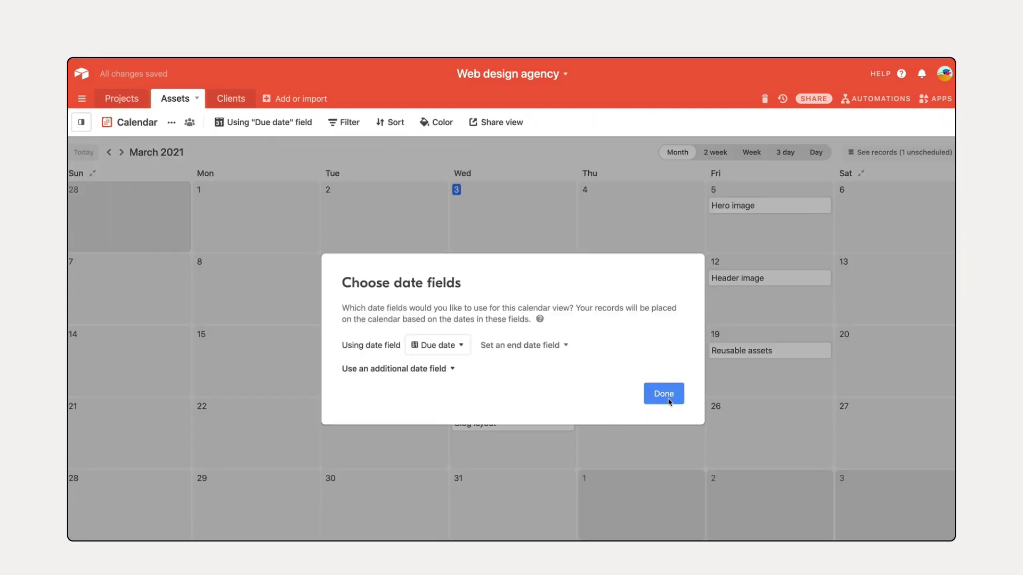
left_click(663, 394)
- Colour records by conditions: light green when Completed? is checked, red otherwise
left_click(436, 122)
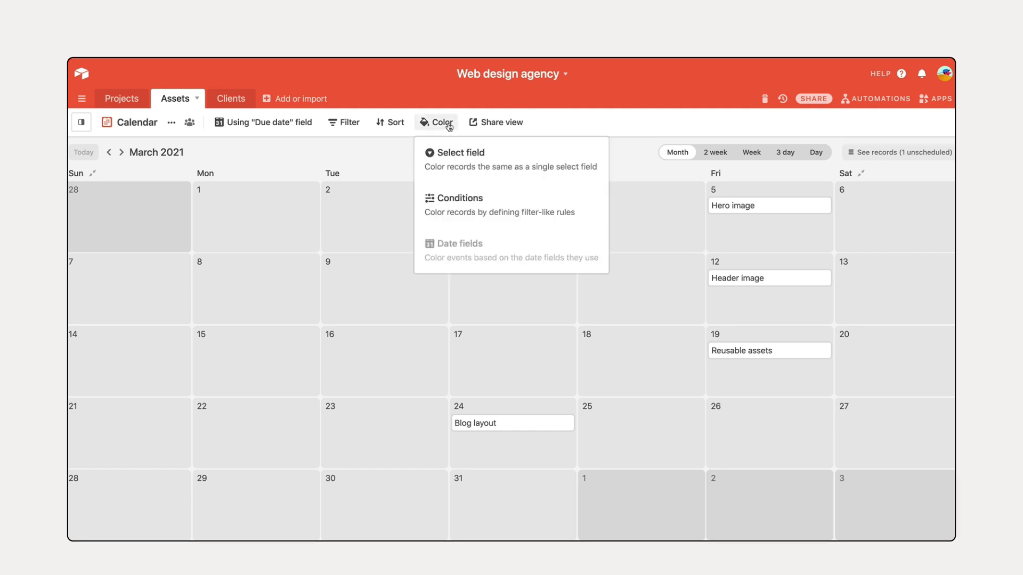
left_click(474, 199)
left_click(445, 186)
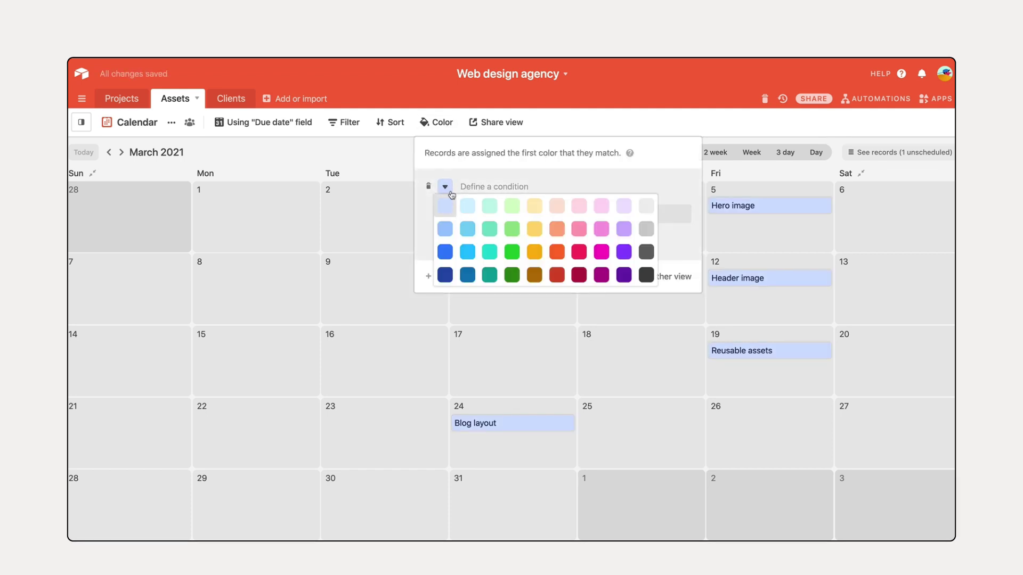
left_click(509, 204)
left_click(522, 214)
left_click(553, 360)
left_click(572, 214)
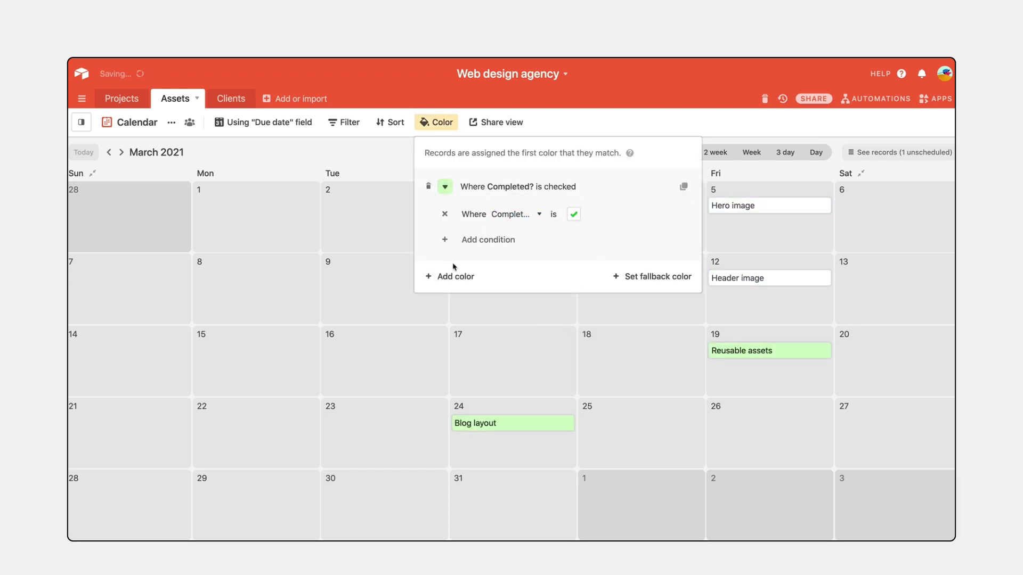
left_click(454, 277)
left_click(444, 212)
left_click(581, 278)
left_click(524, 240)
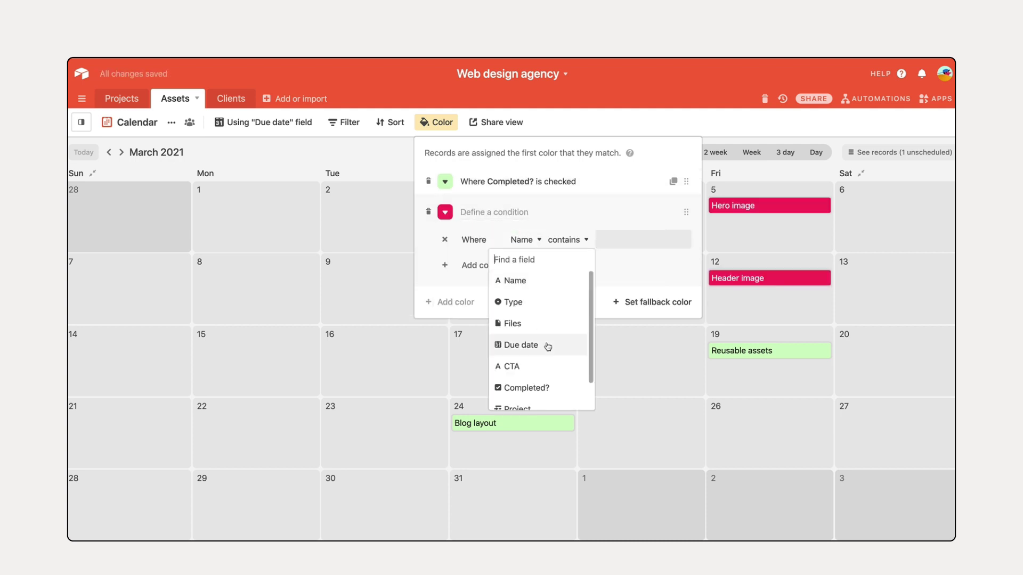
left_click(520, 365)
left_click(639, 362)
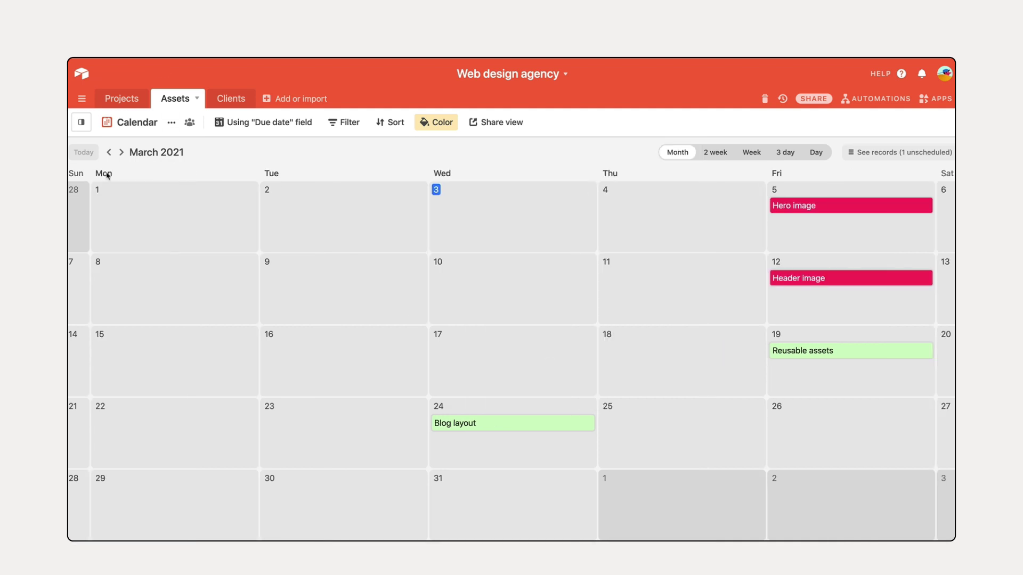
- Name the view Asset delivery calendar and describe it as upcoming deadlines for asset production
left_click(171, 122)
left_click(207, 141)
type("Asset delivery calendar")
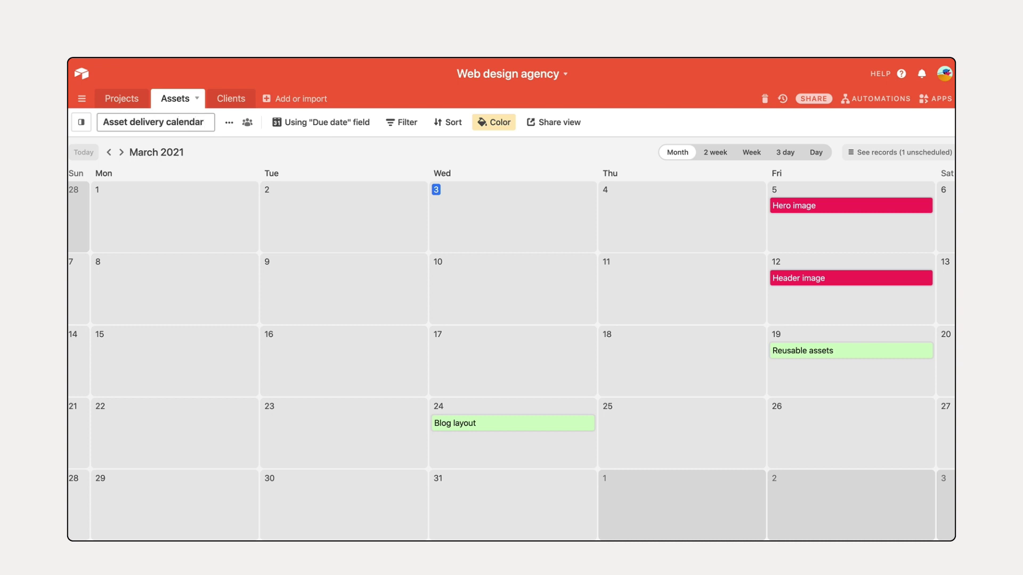
key("Return")
left_click(234, 126)
left_click(320, 164)
type("Upcoming deadlines")
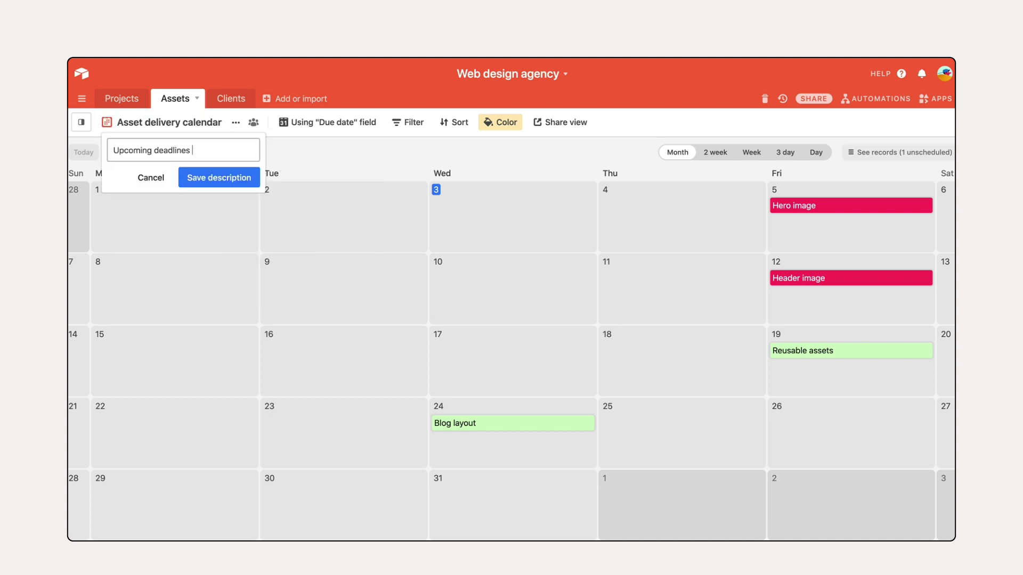
type("for asset production")
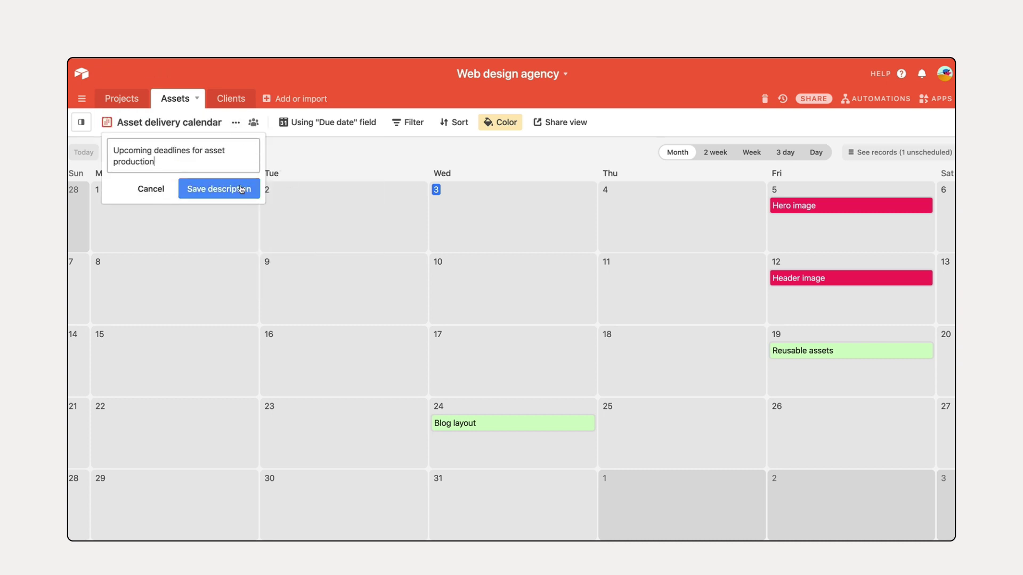
left_click(241, 189)
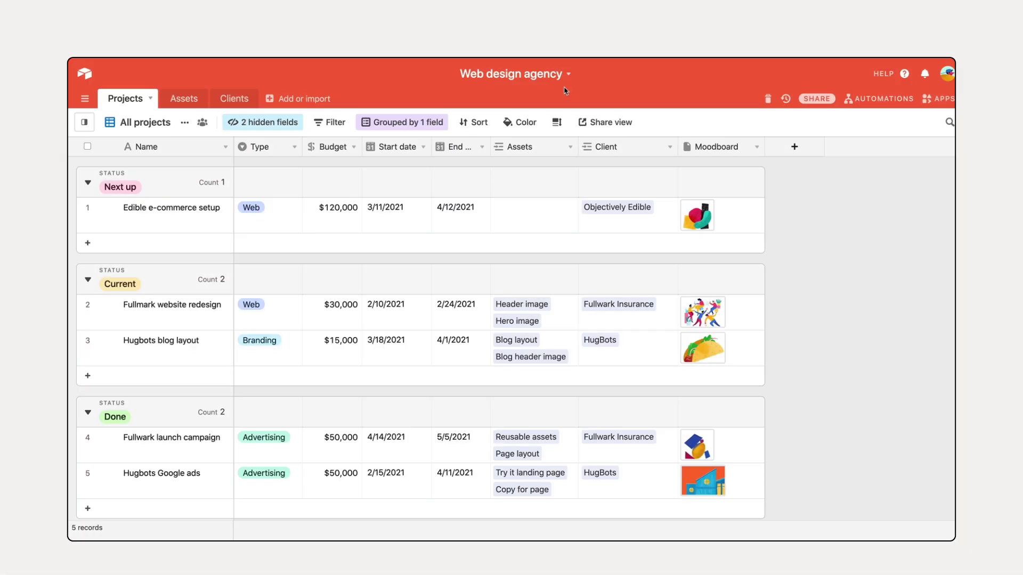
left_click(567, 72)
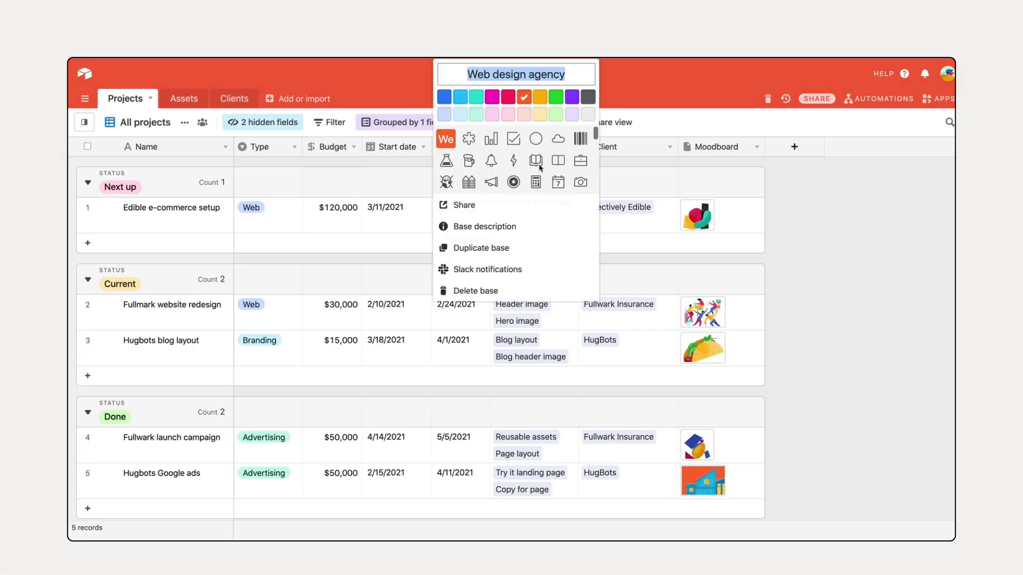
- Save a base description headed '# Welcome to the web design agency' with the pasted markdown text
left_click(521, 229)
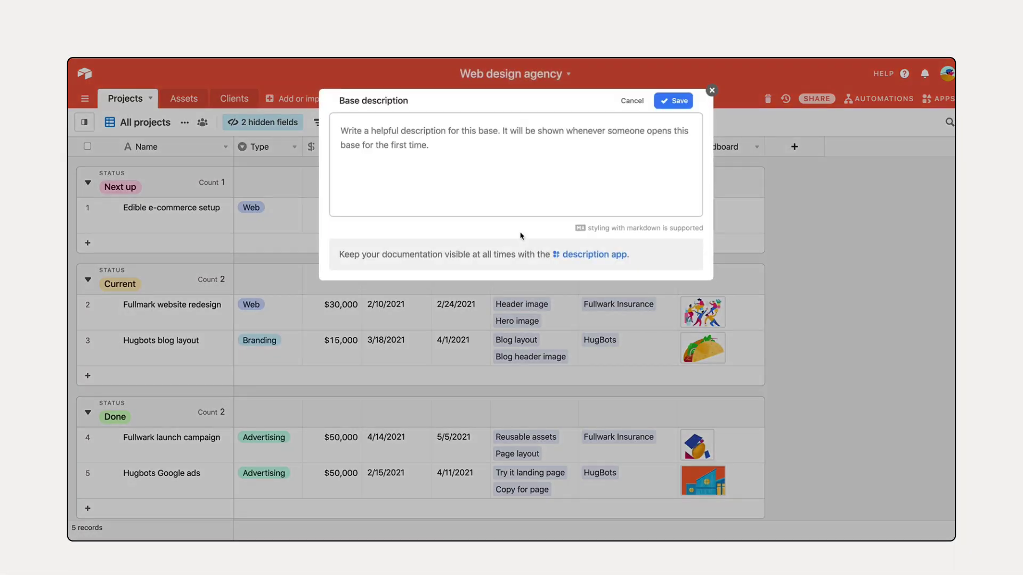
type("# Welc")
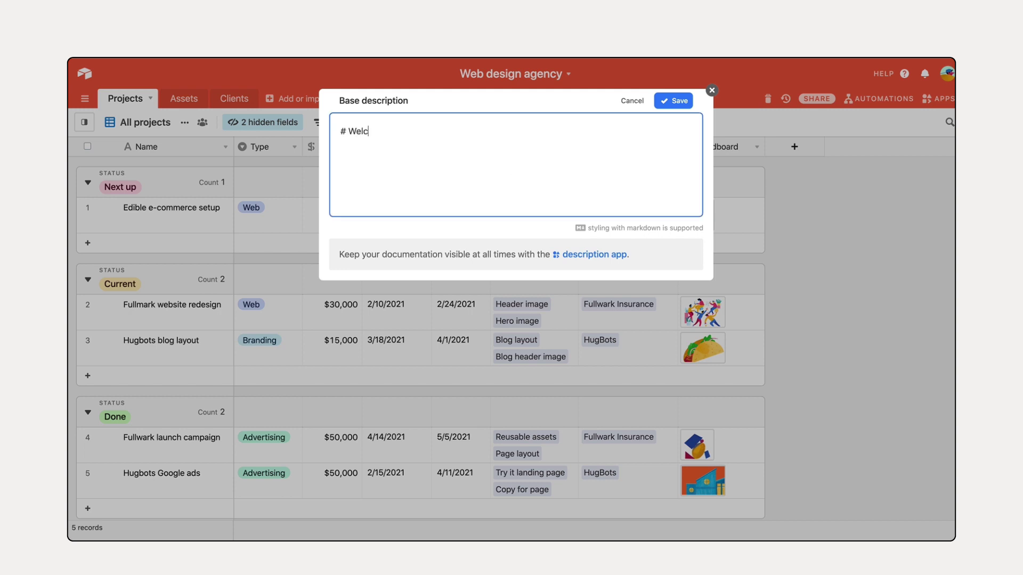
type("ome to the web design agency")
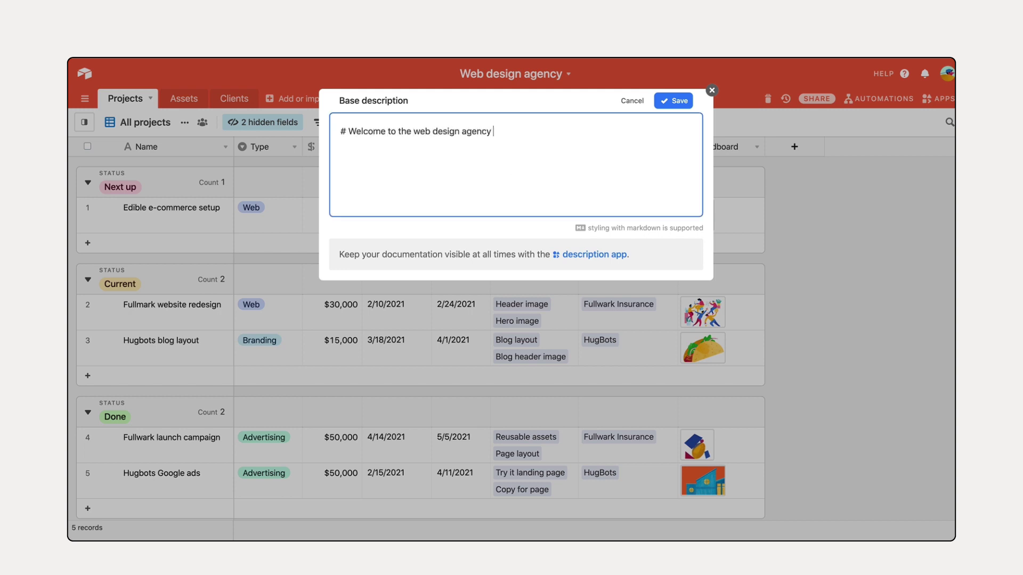
key("ctrl+v")
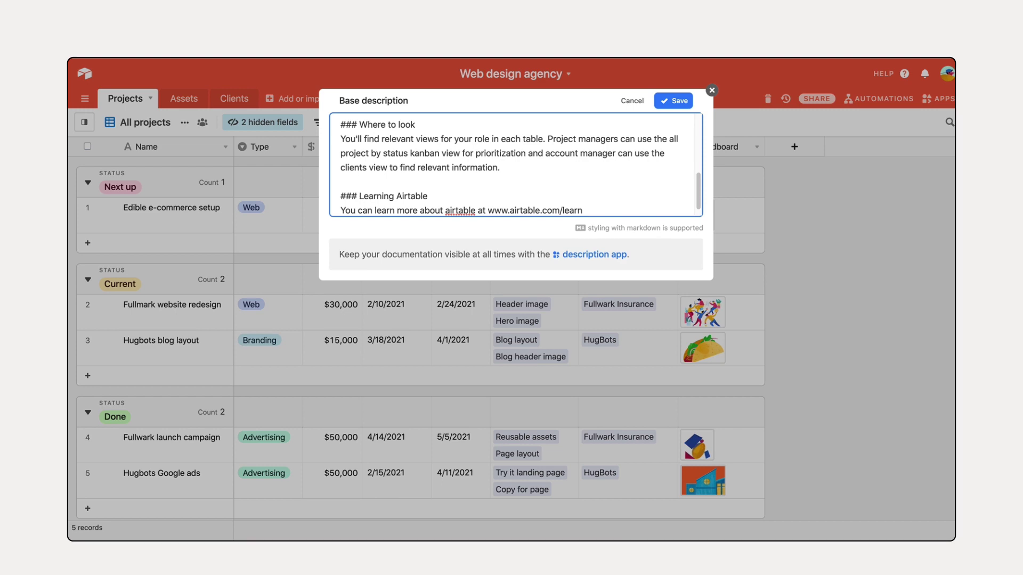
key("ctrl+Return")
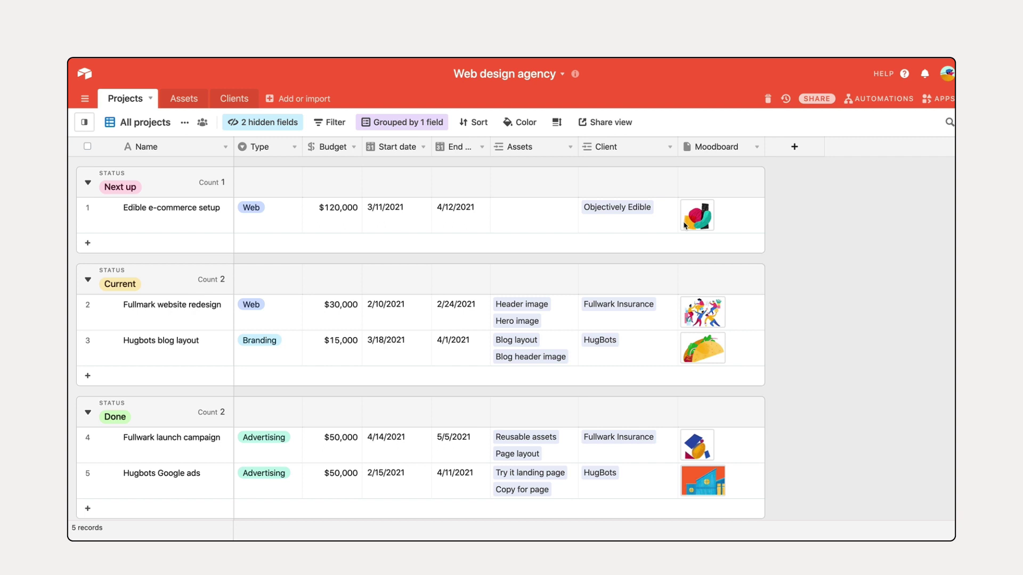
left_click(607, 123)
- Generate a shareable link for the All projects grid view and preview it
left_click(622, 158)
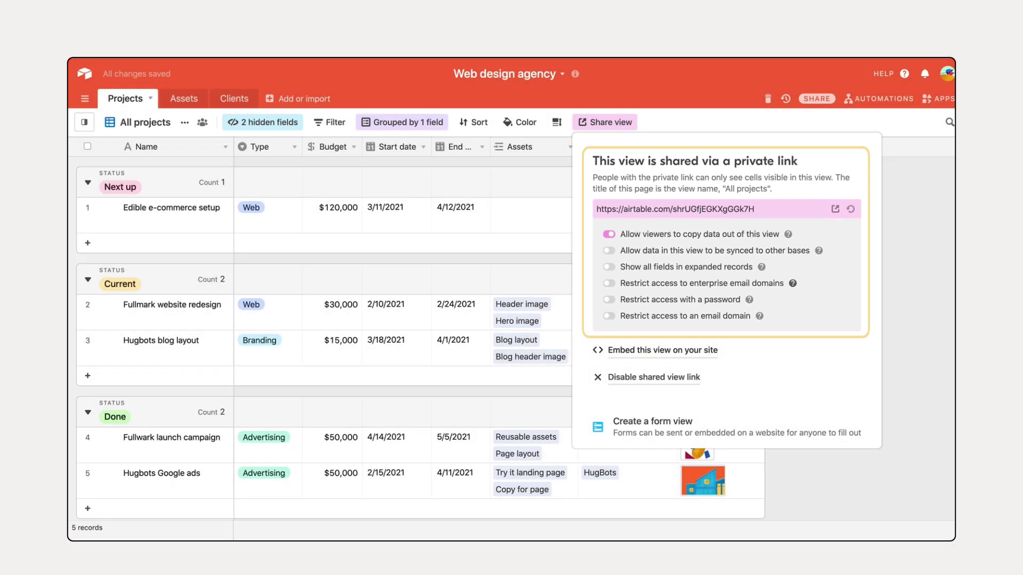
left_click(835, 210)
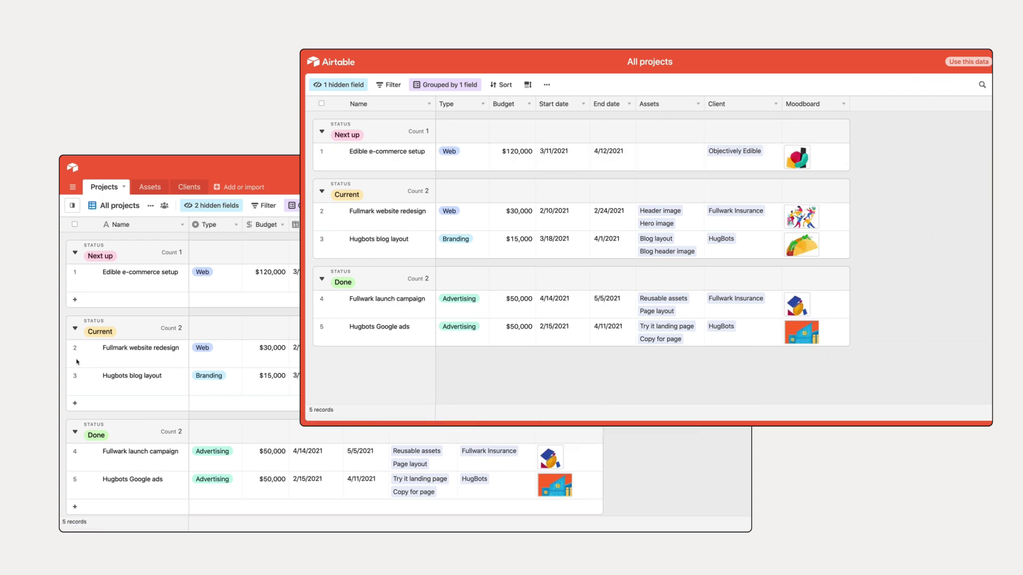
- Drag Fullmark website redesign into the Done group, then list the Assets table's views
left_click_drag(77, 362, 92, 443)
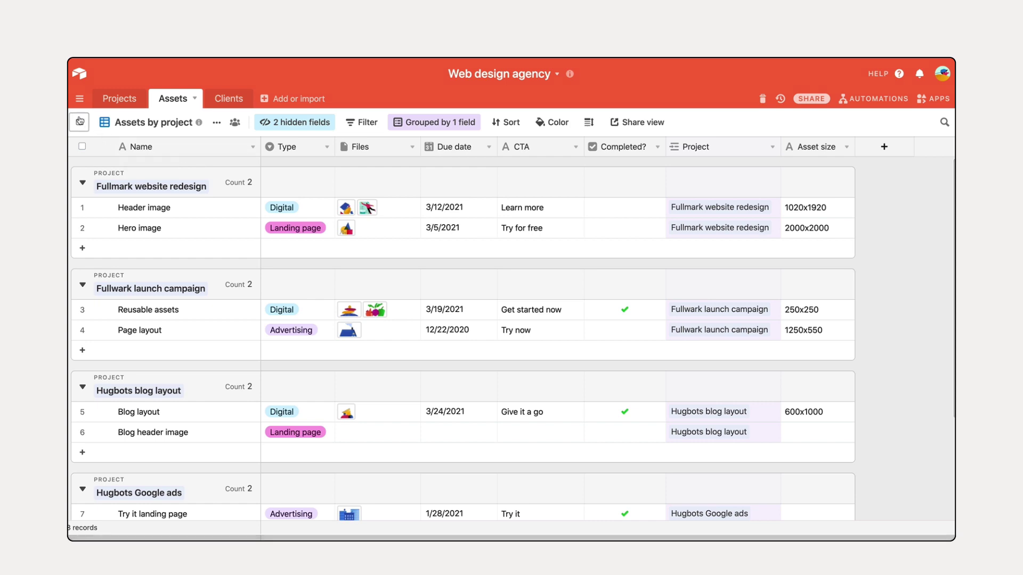
left_click(144, 122)
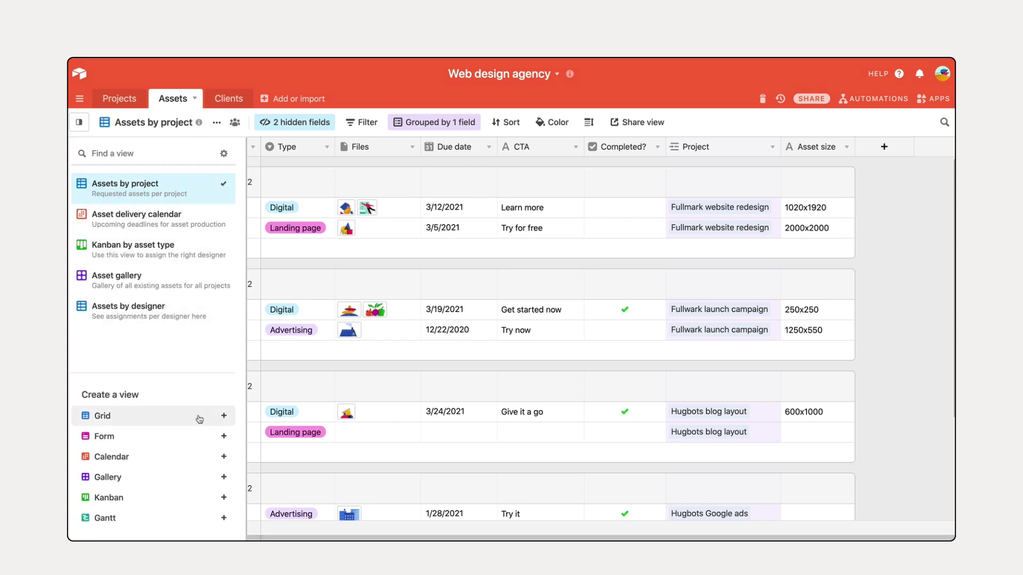
- Create a form view named Asset request form and place the Name and Project fields on it
mouse_move(200, 436)
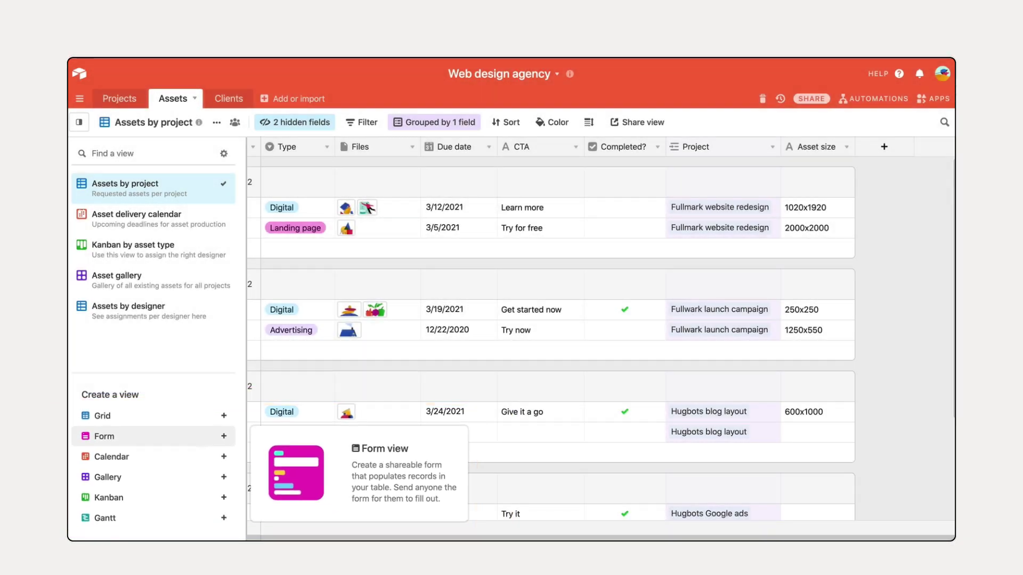
left_click(202, 438)
type("Asset request form")
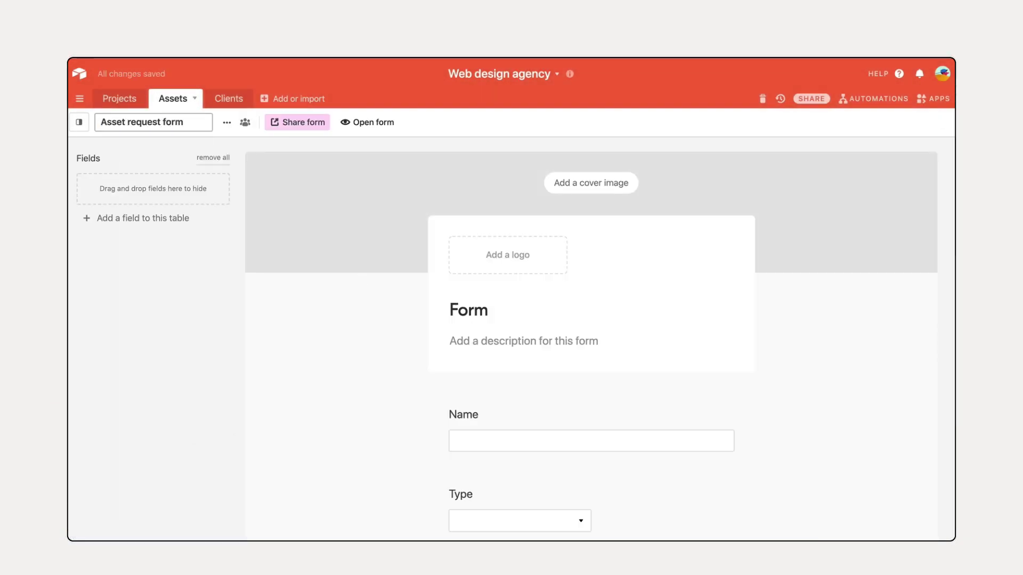
key("Return")
left_click(213, 158)
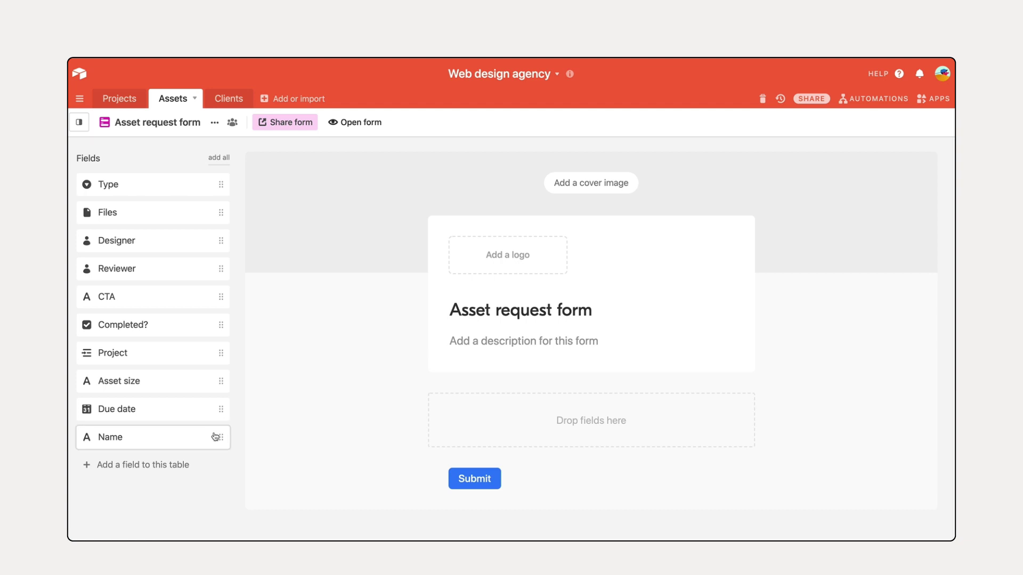
left_click_drag(215, 437, 533, 407)
left_click_drag(203, 354, 531, 441)
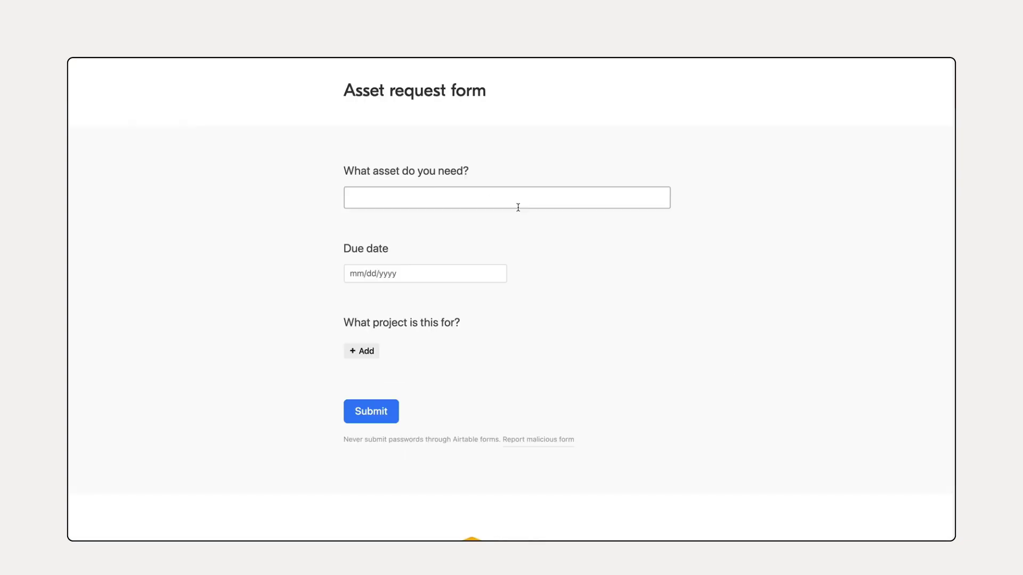
- Submit a 'Footer for website' request due 3/26/2021 for Fullmark website redesign
type("Footer for website")
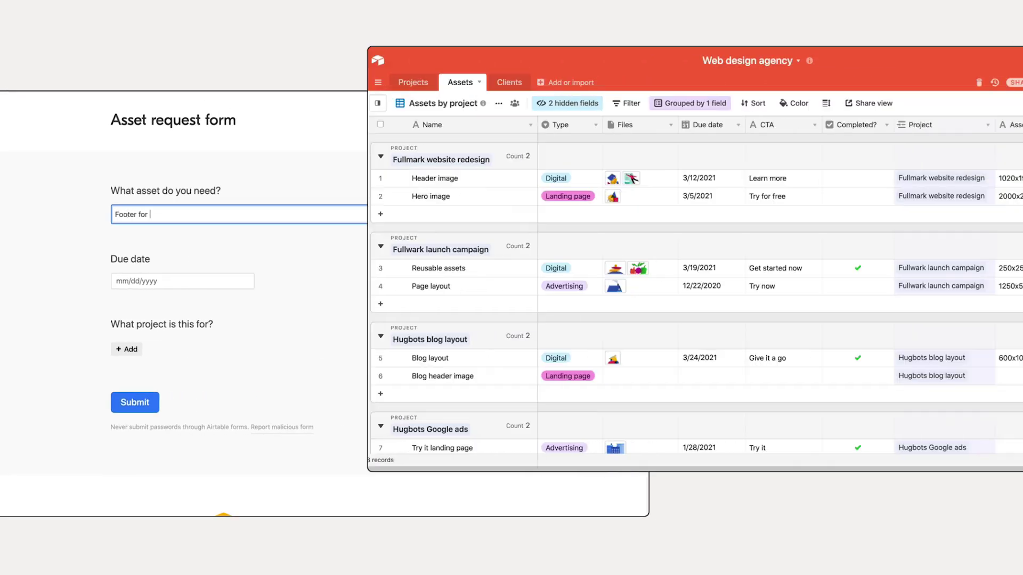
left_click(181, 281)
left_click(211, 372)
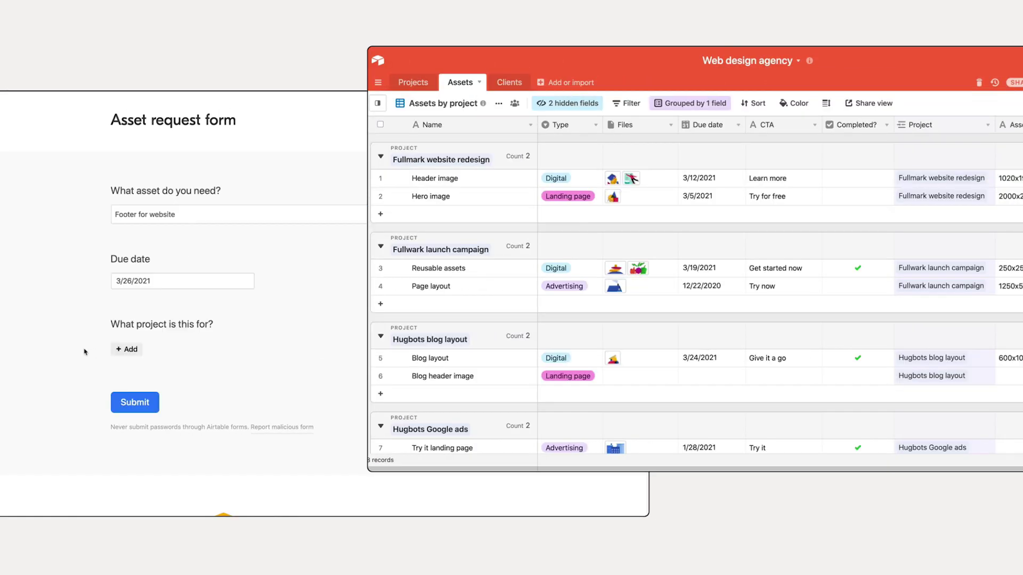
left_click(126, 350)
left_click(128, 271)
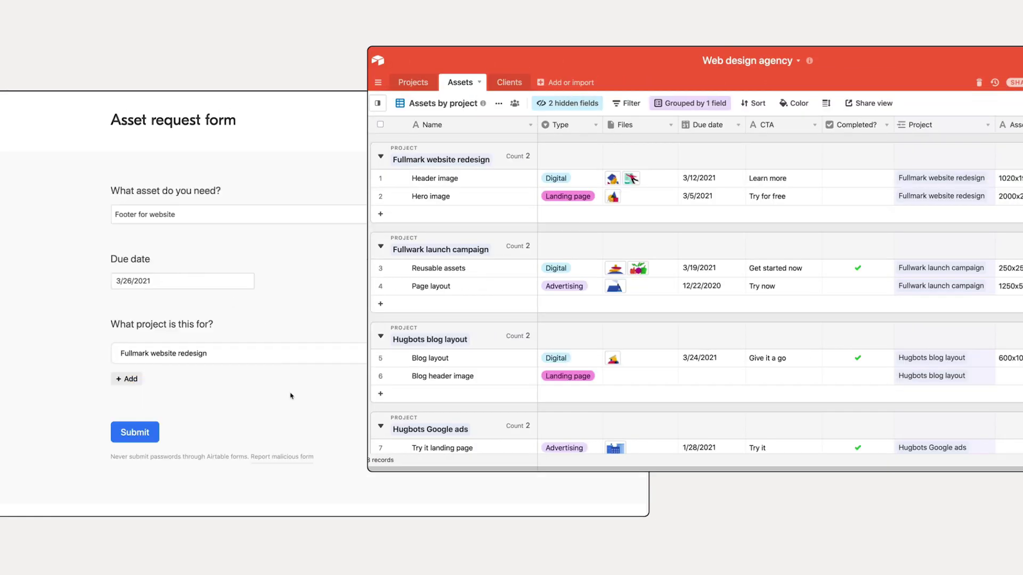
left_click(139, 434)
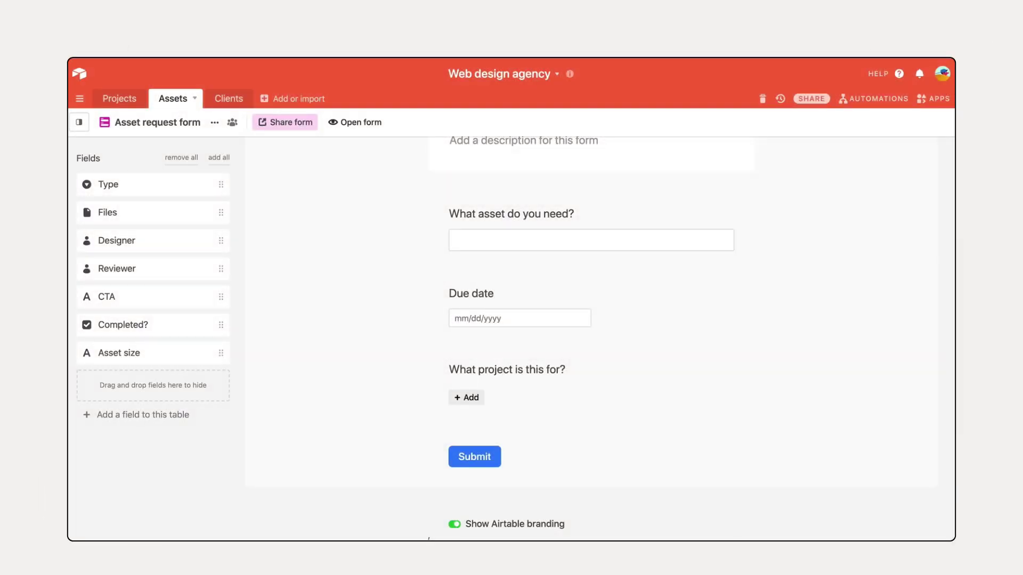
left_click(286, 125)
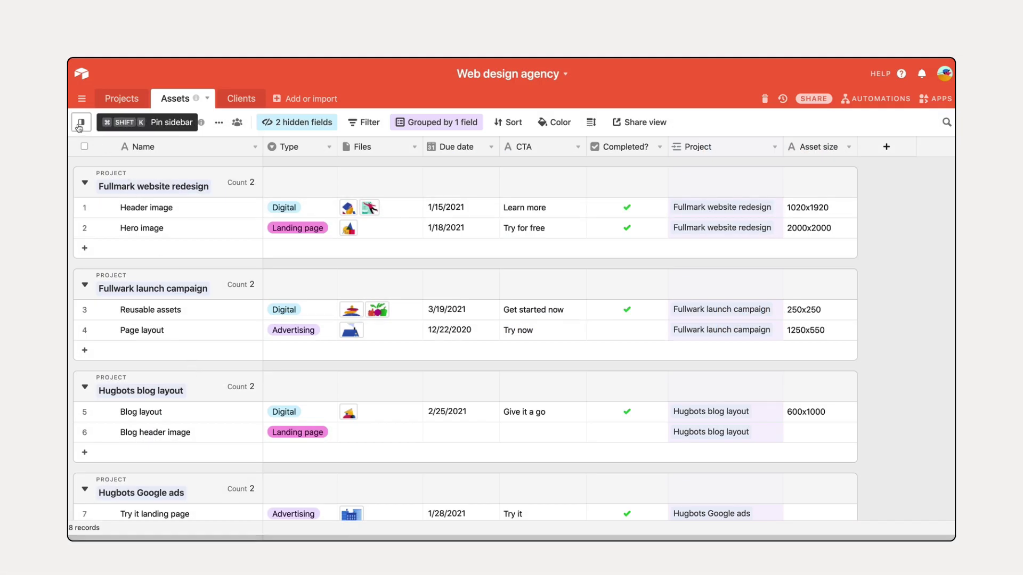
- Return to the Projects table's All projects grid view after sharing the asset request form
mouse_move(81, 122)
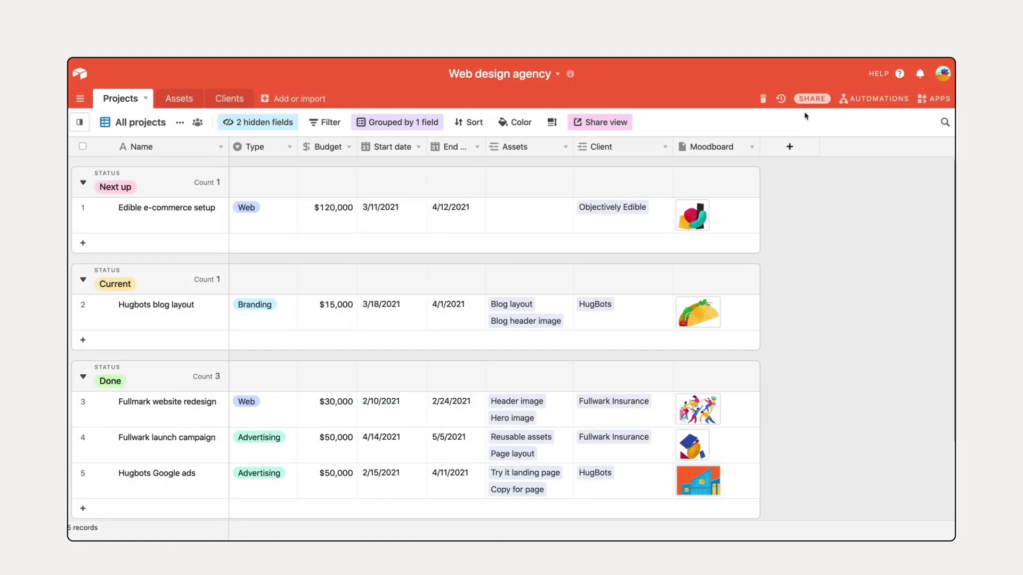
- Invite the teammate to the Web design agency base as an Editor with a welcome message
left_click(806, 100)
left_click(620, 312)
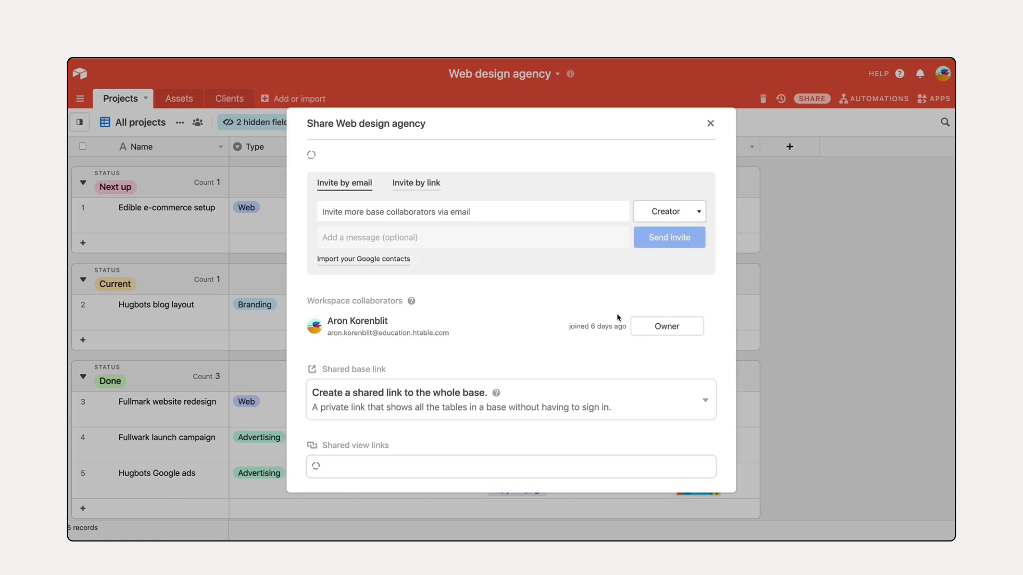
type("mik")
left_click(533, 269)
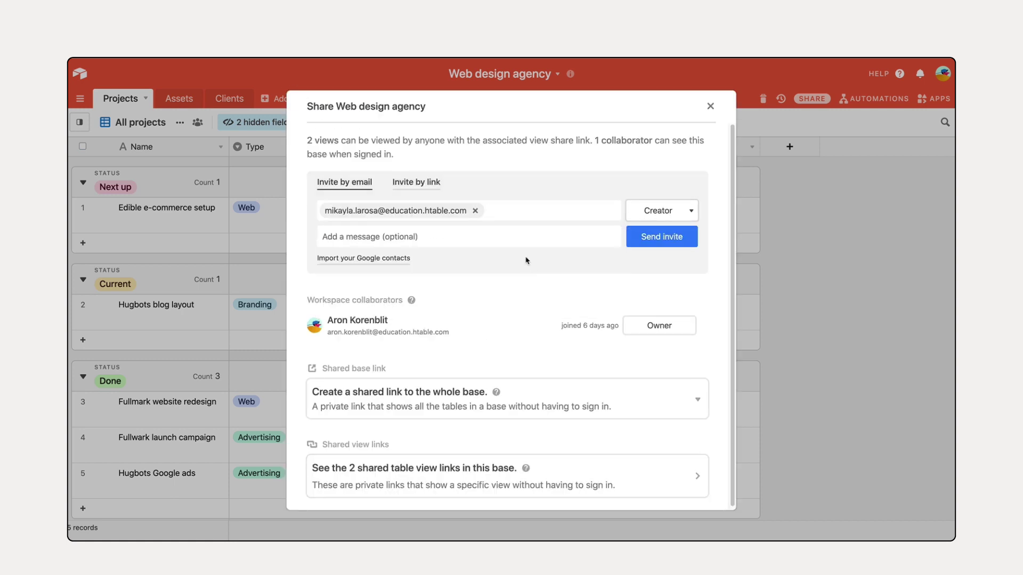
left_click(649, 216)
left_click(659, 270)
left_click(575, 236)
type("Hey Mikay")
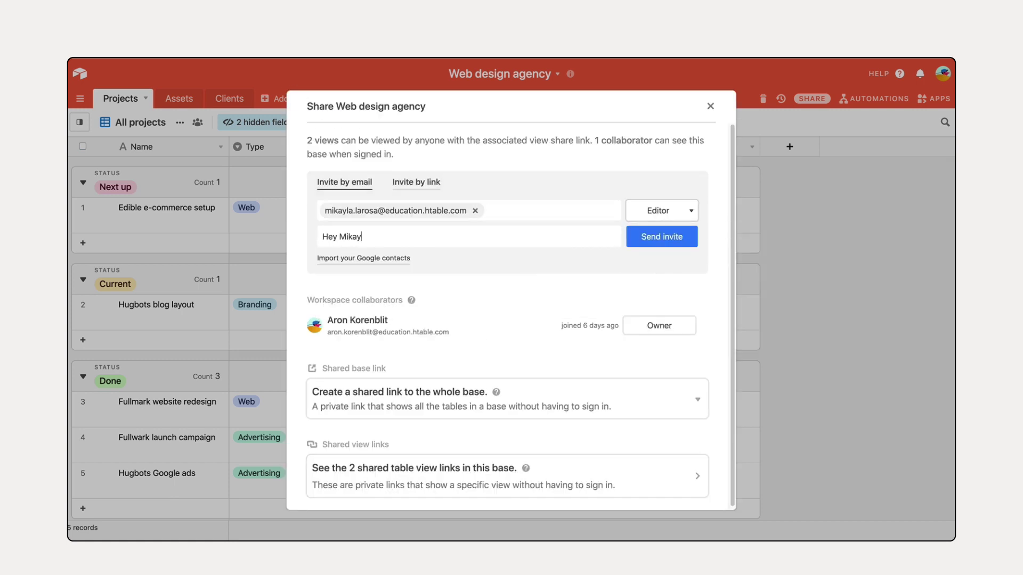
type("la, welcome to our new system where we'll kee")
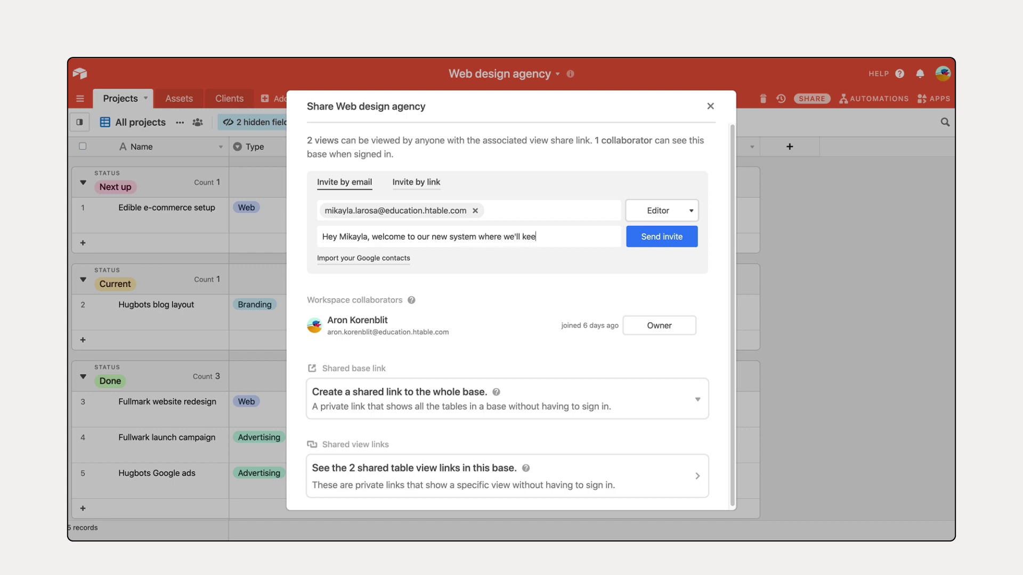
type("p track of projects, ass")
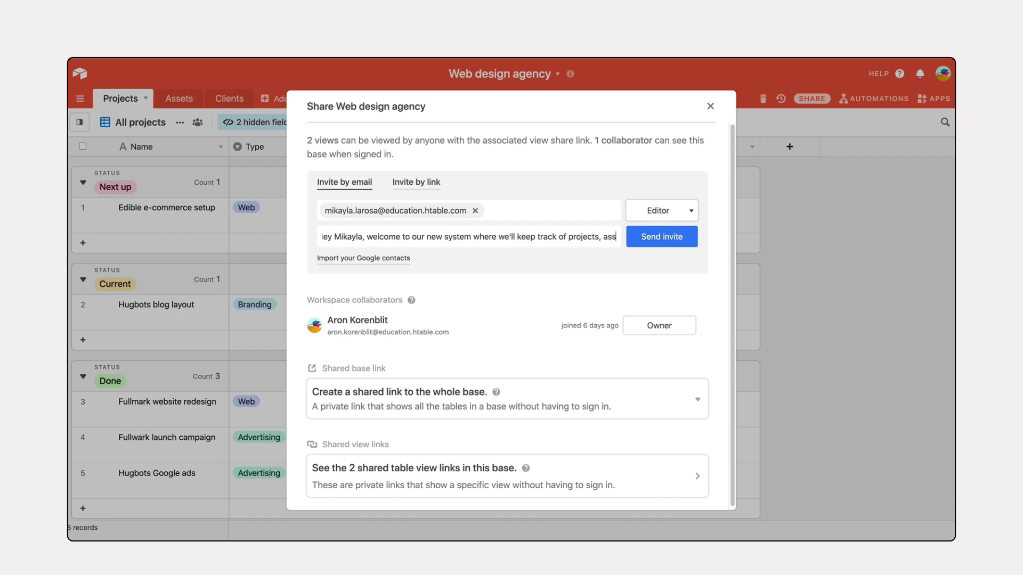
type("ets and clients. I'll show you around!")
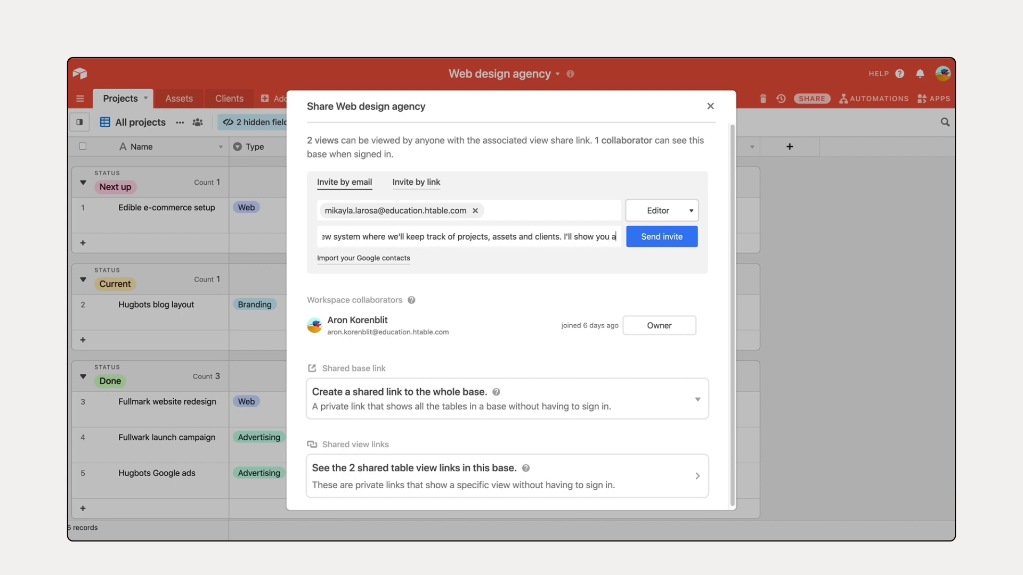
left_click(645, 246)
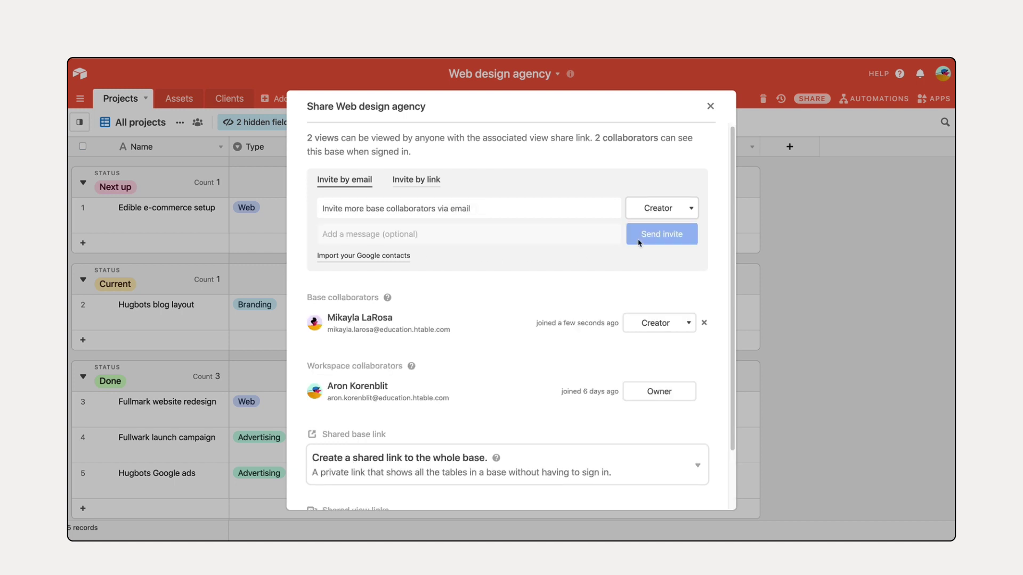
left_click(710, 106)
- Add a 'Project owner' Collaborator field and assign the invited teammate to Edible e-commerce setup
left_click(790, 146)
type("Project owner")
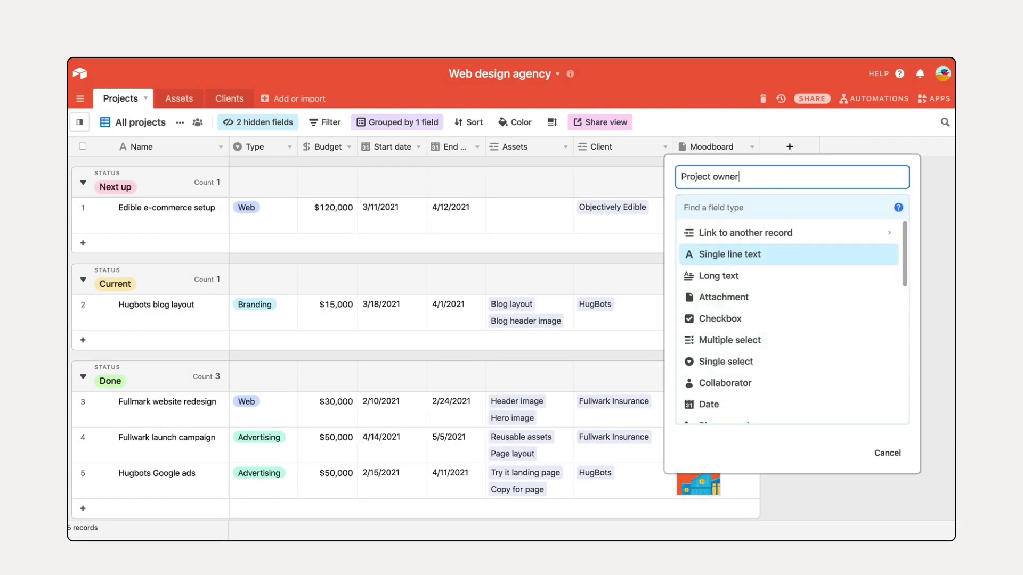
key("Tab")
type("col")
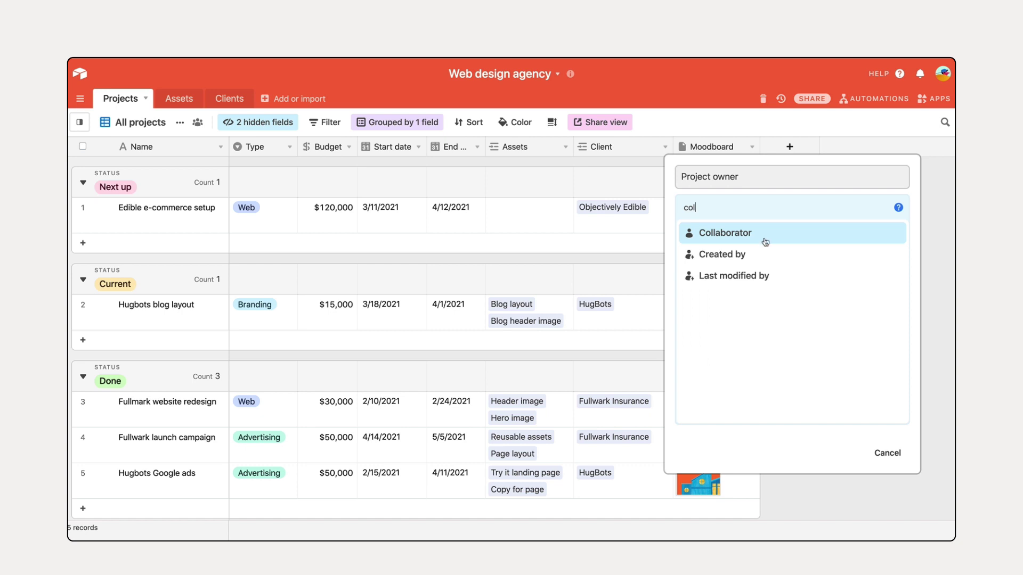
left_click(763, 239)
left_click(878, 338)
left_click(814, 220)
left_click(813, 219)
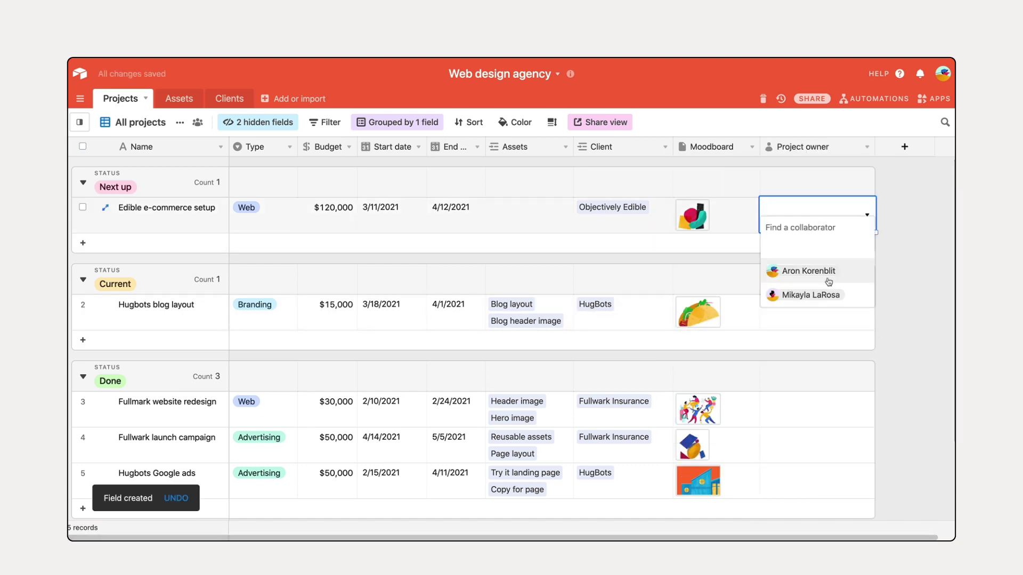
left_click(815, 293)
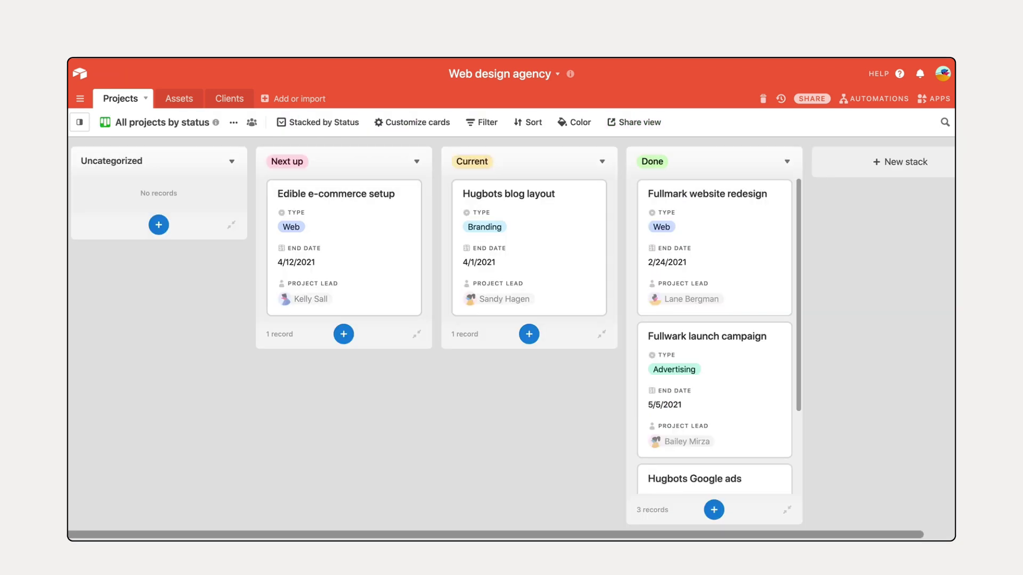